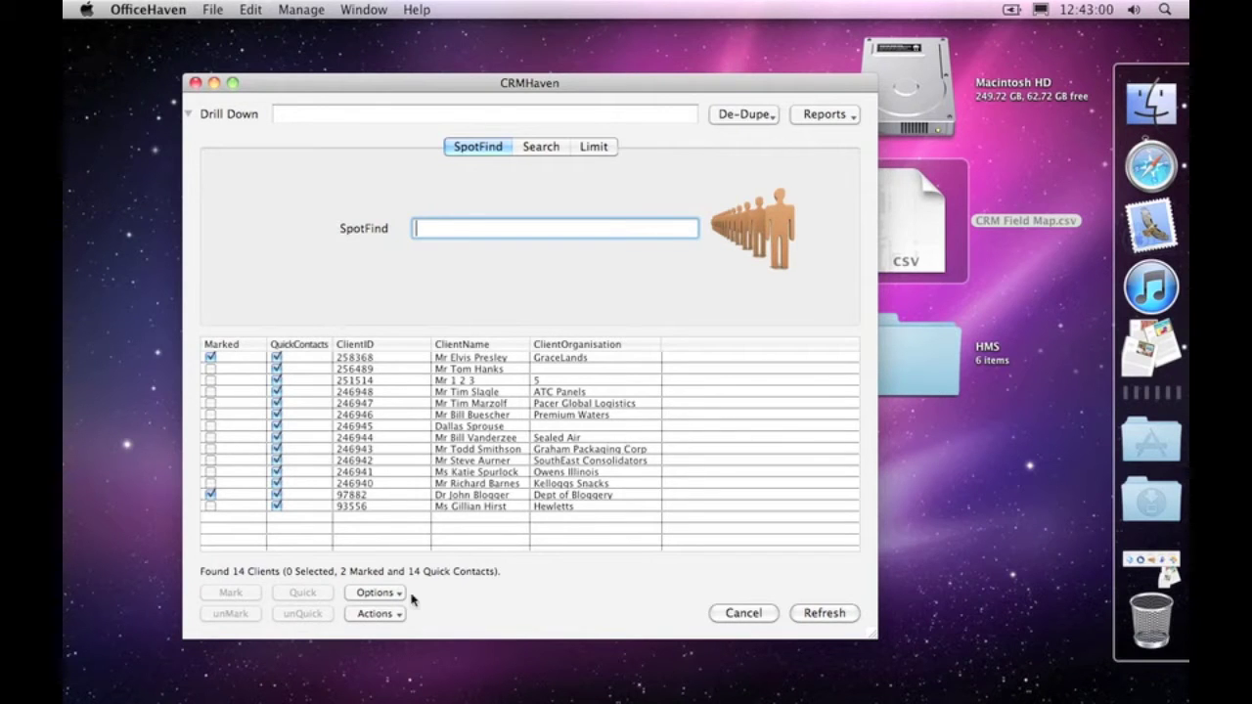
# Step: Open the client export settings and move the Export Clients dialog clear of the marked clients in the list
pyautogui.click(373, 594)
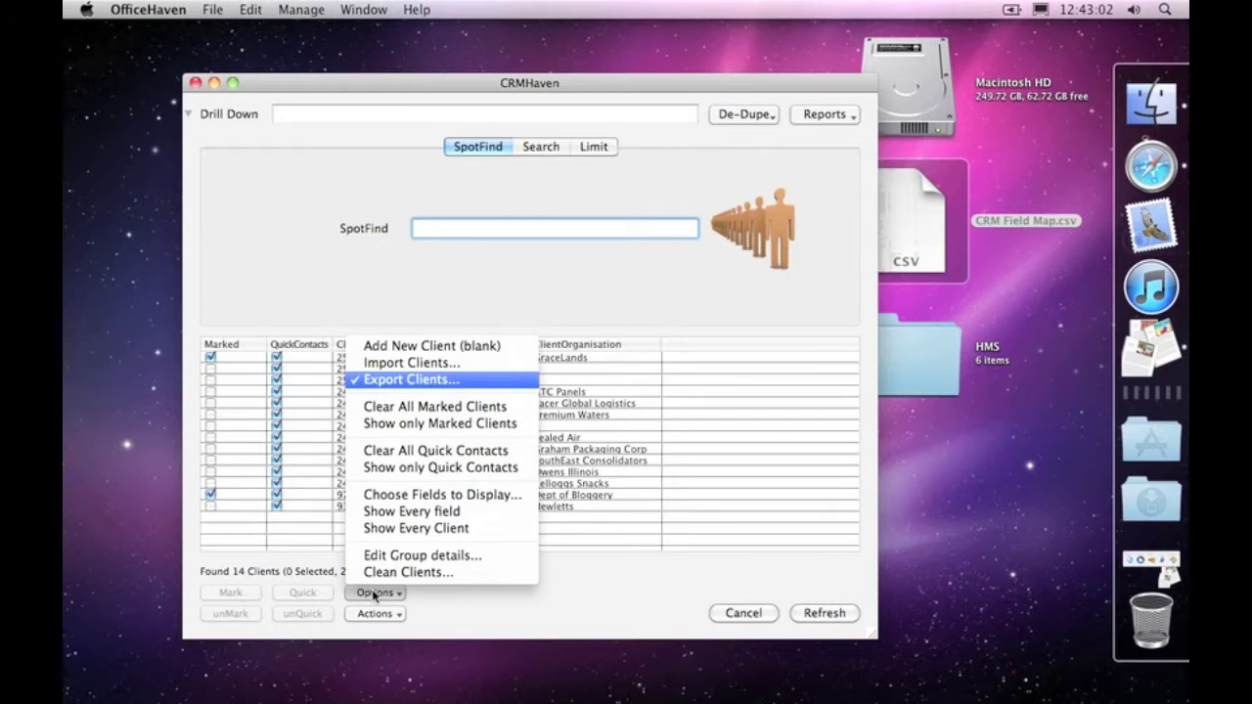
pyautogui.click(375, 382)
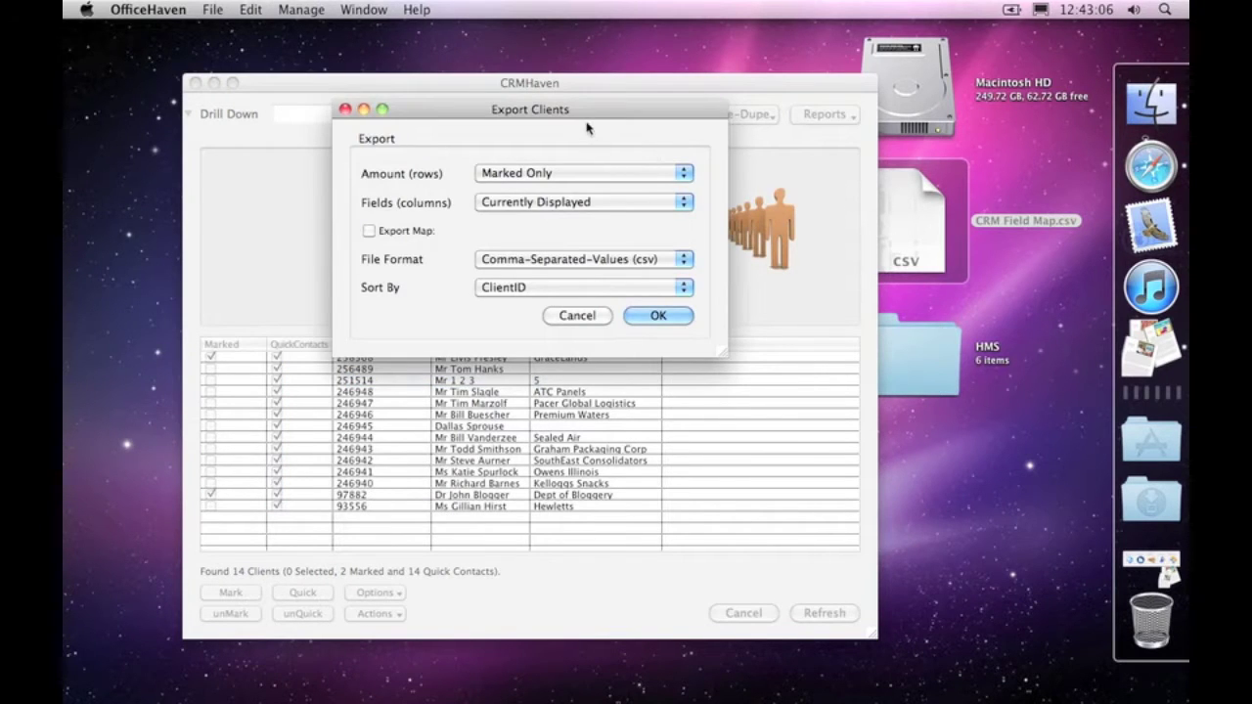
pyautogui.moveTo(588, 125); pyautogui.dragTo(613, 133)
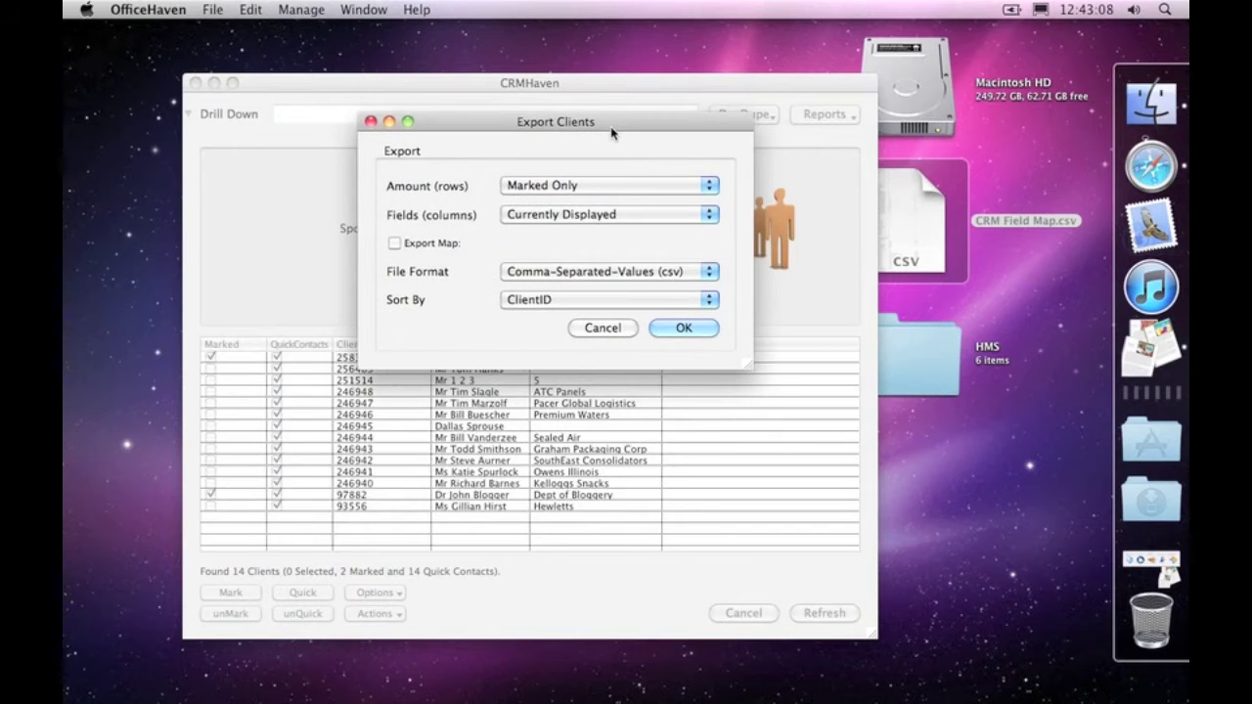
pyautogui.moveTo(522, 124); pyautogui.dragTo(793, 145)
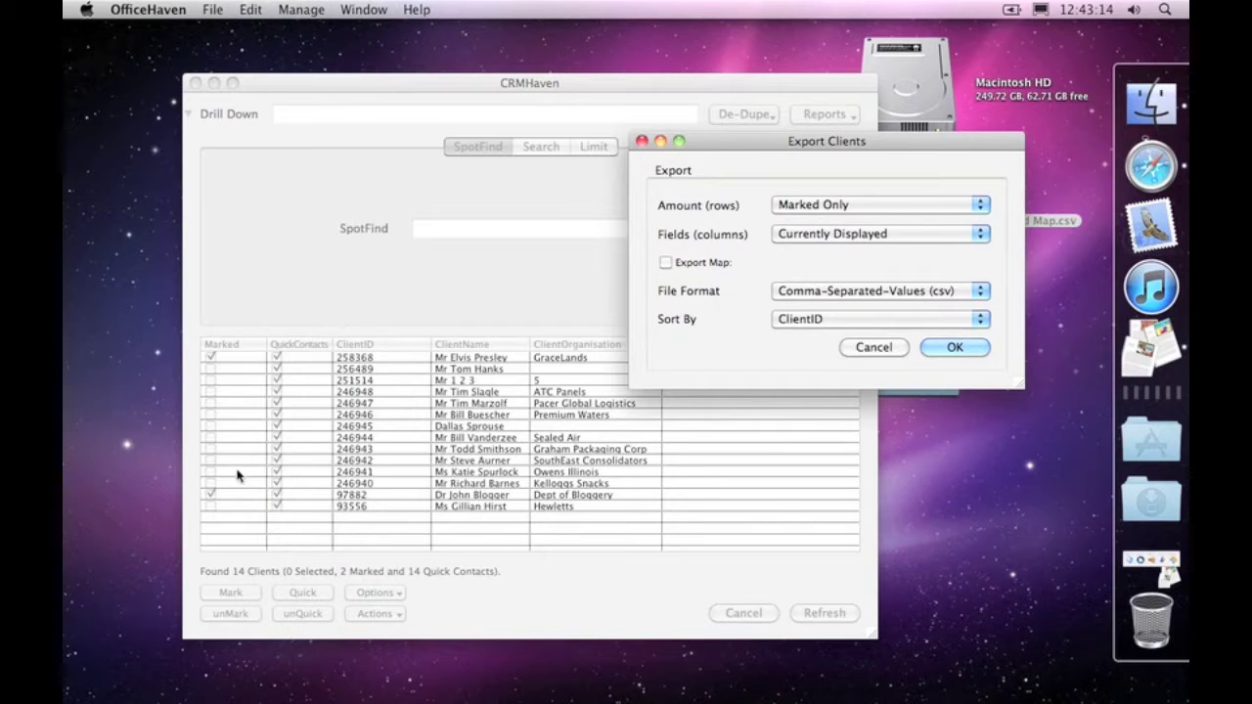
pyautogui.click(244, 540)
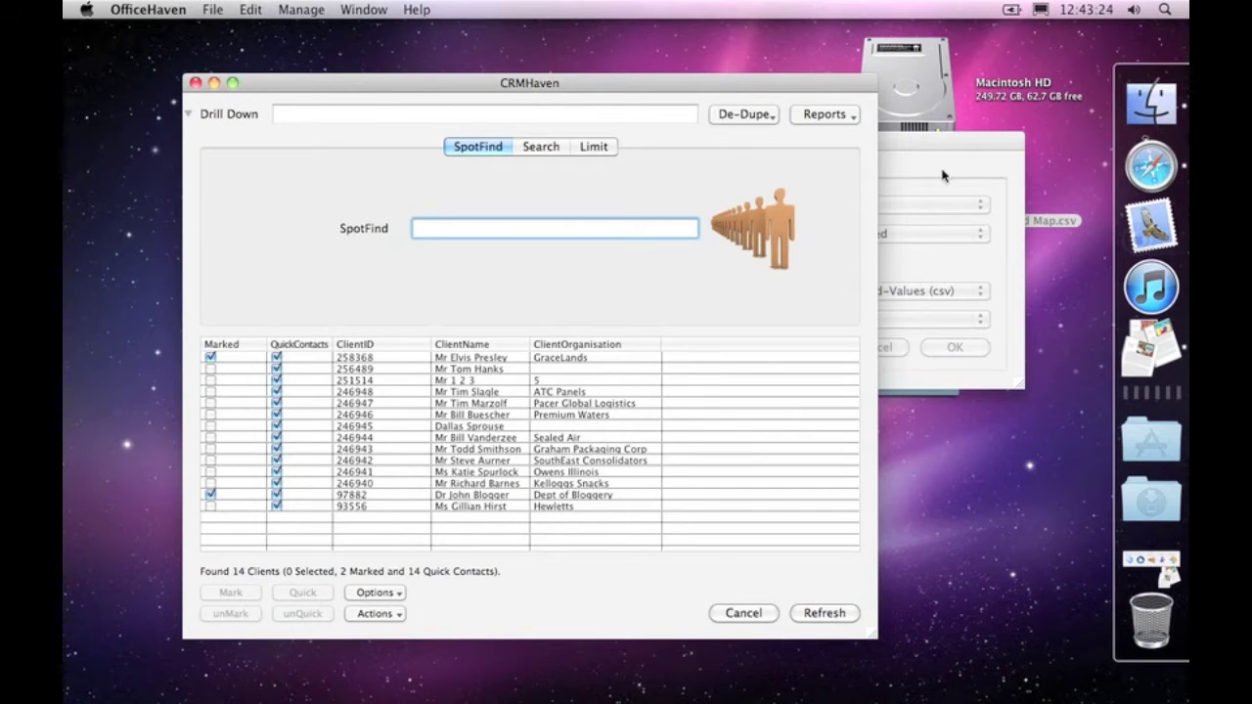
pyautogui.moveTo(901, 141); pyautogui.dragTo(832, 141)
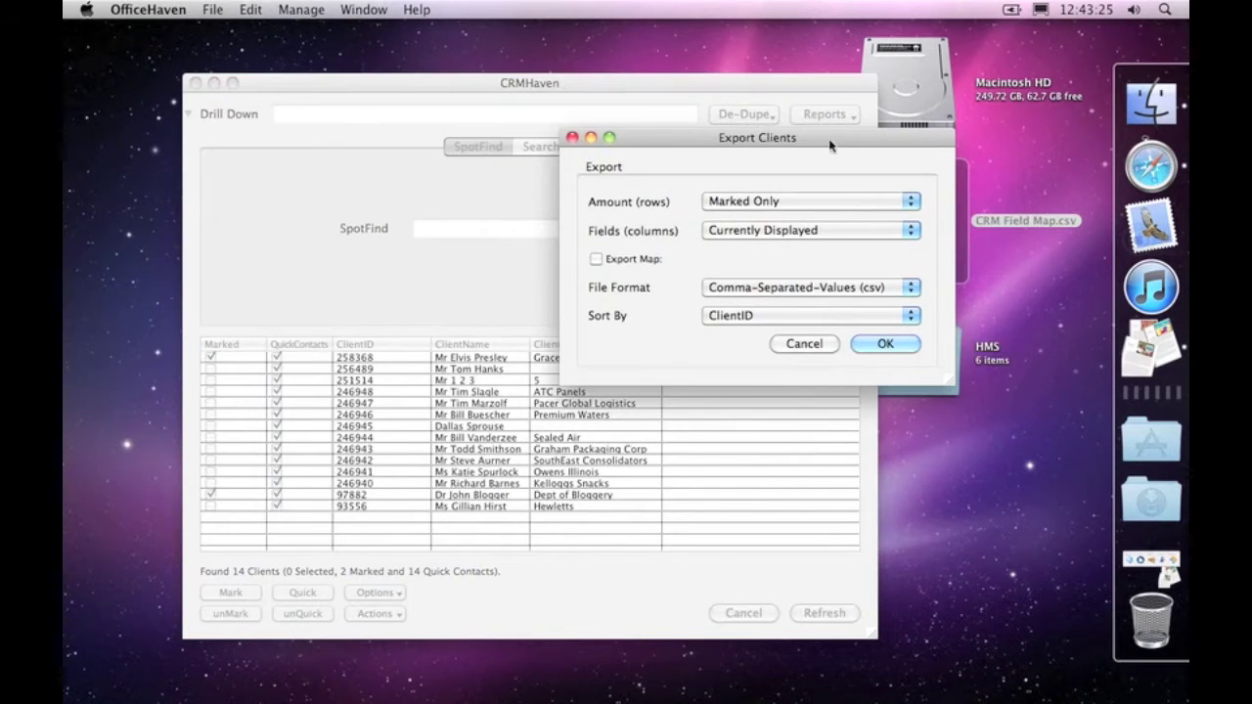
# Step: Examine the row amount choices for the export against the client list, keeping Marked Only selected
pyautogui.click(761, 202)
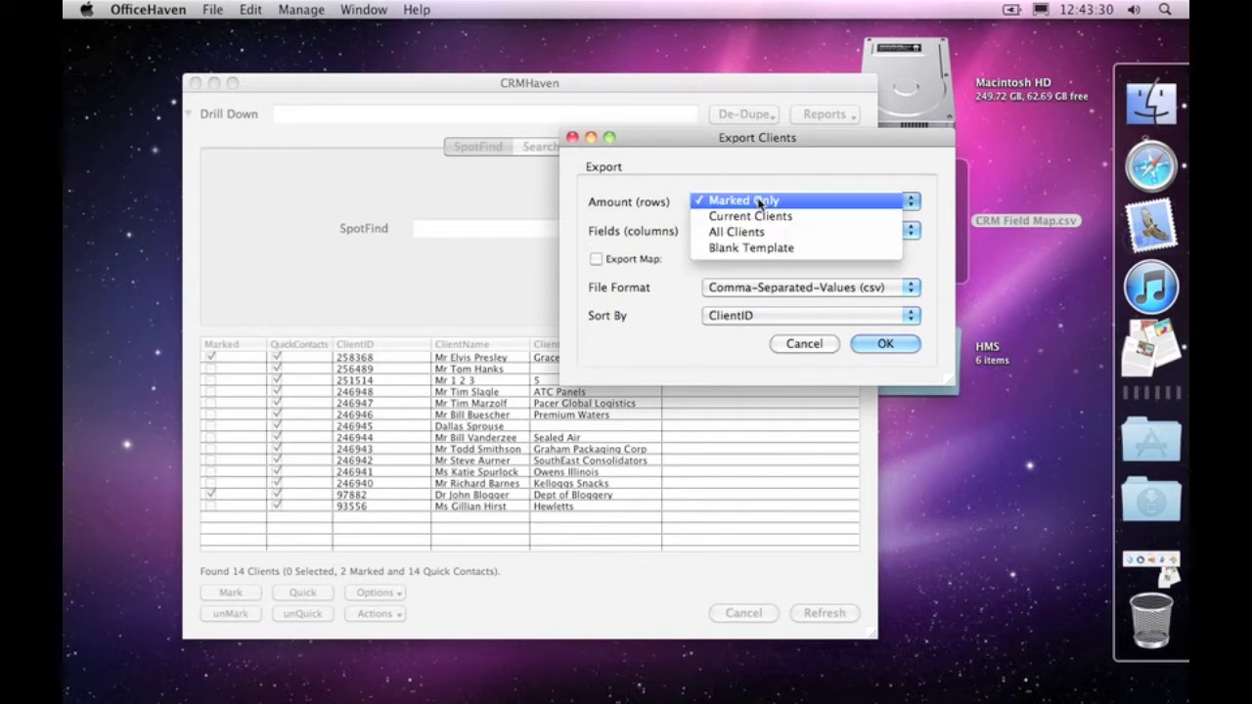
pyautogui.click(733, 203)
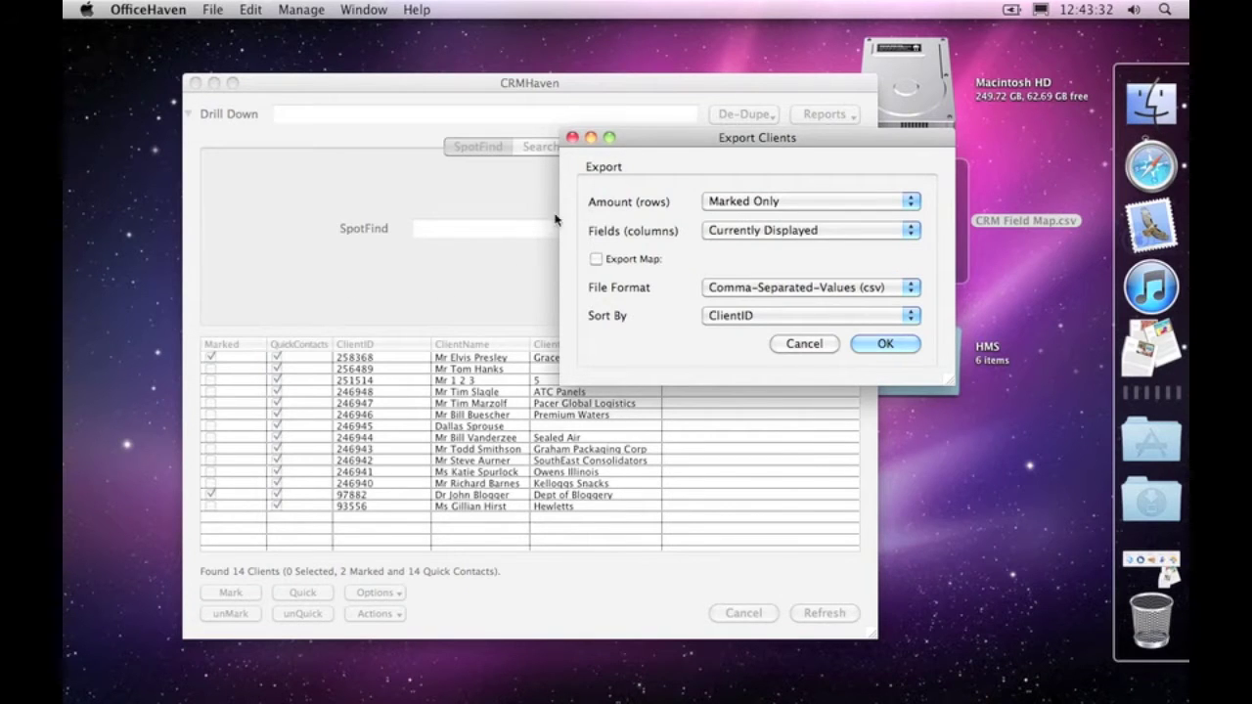
pyautogui.click(769, 206)
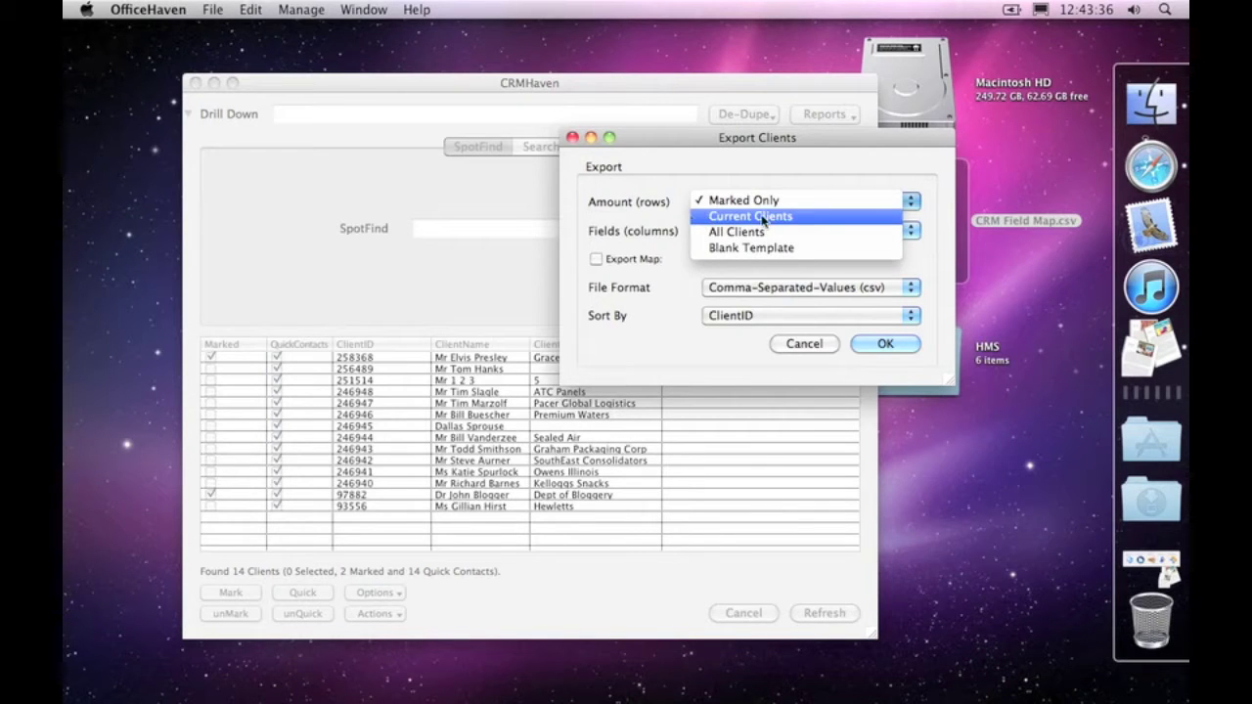
pyautogui.click(550, 222)
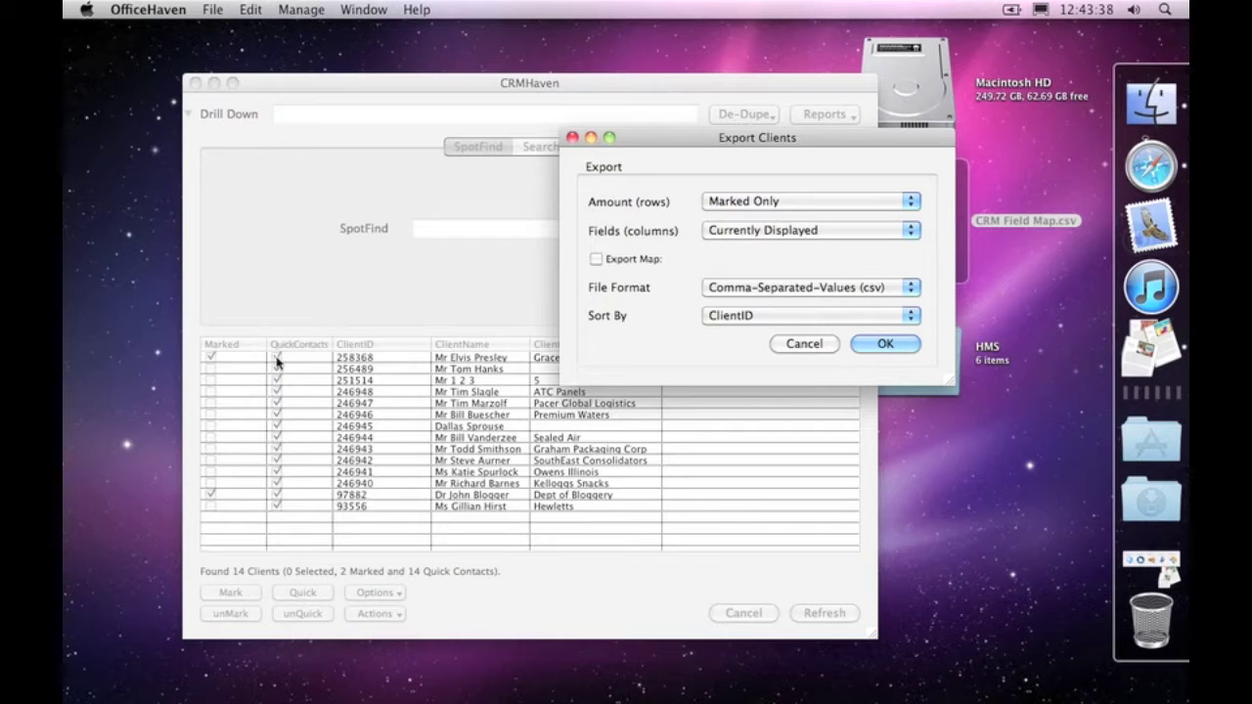
pyautogui.click(298, 256)
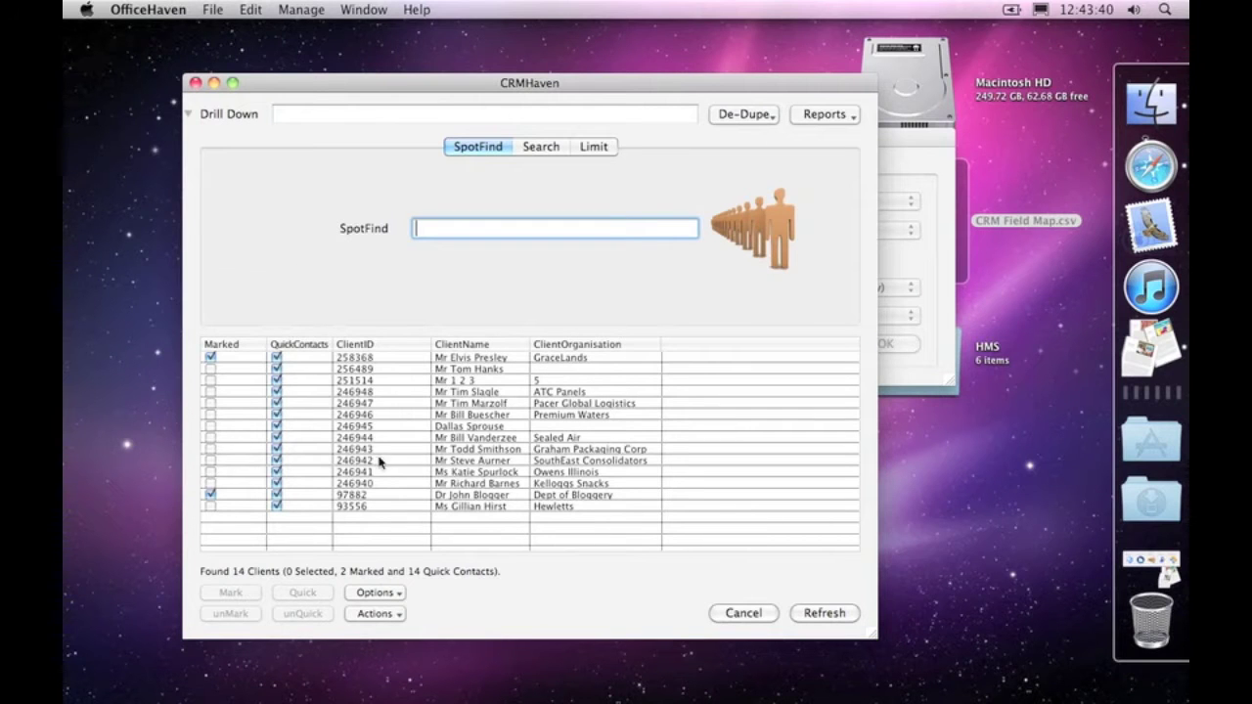
pyautogui.click(910, 146)
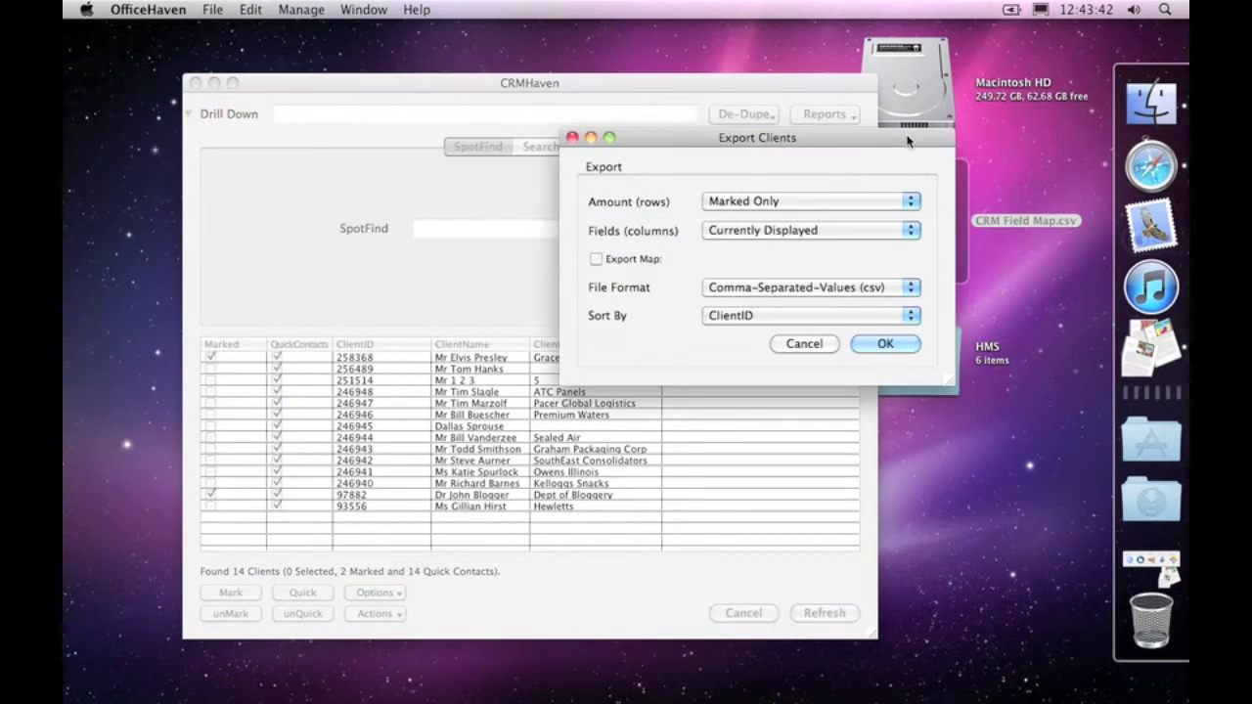
pyautogui.click(770, 230)
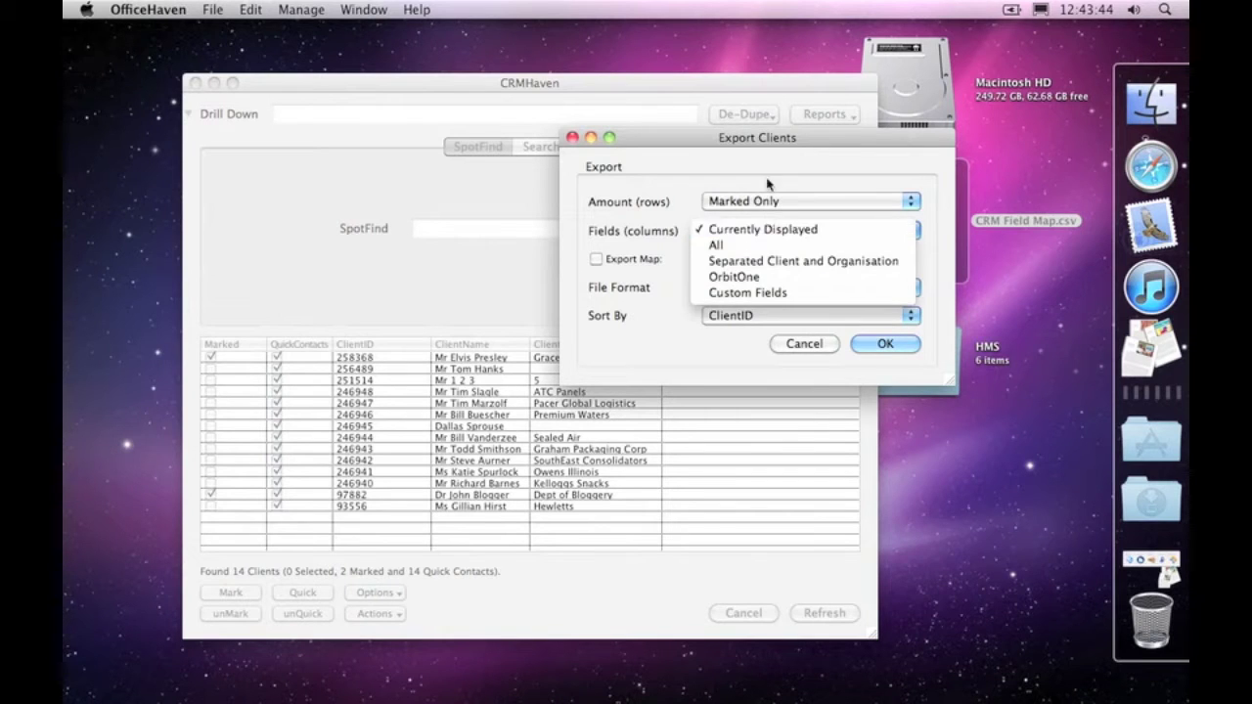
pyautogui.click(766, 188)
pyautogui.click(751, 201)
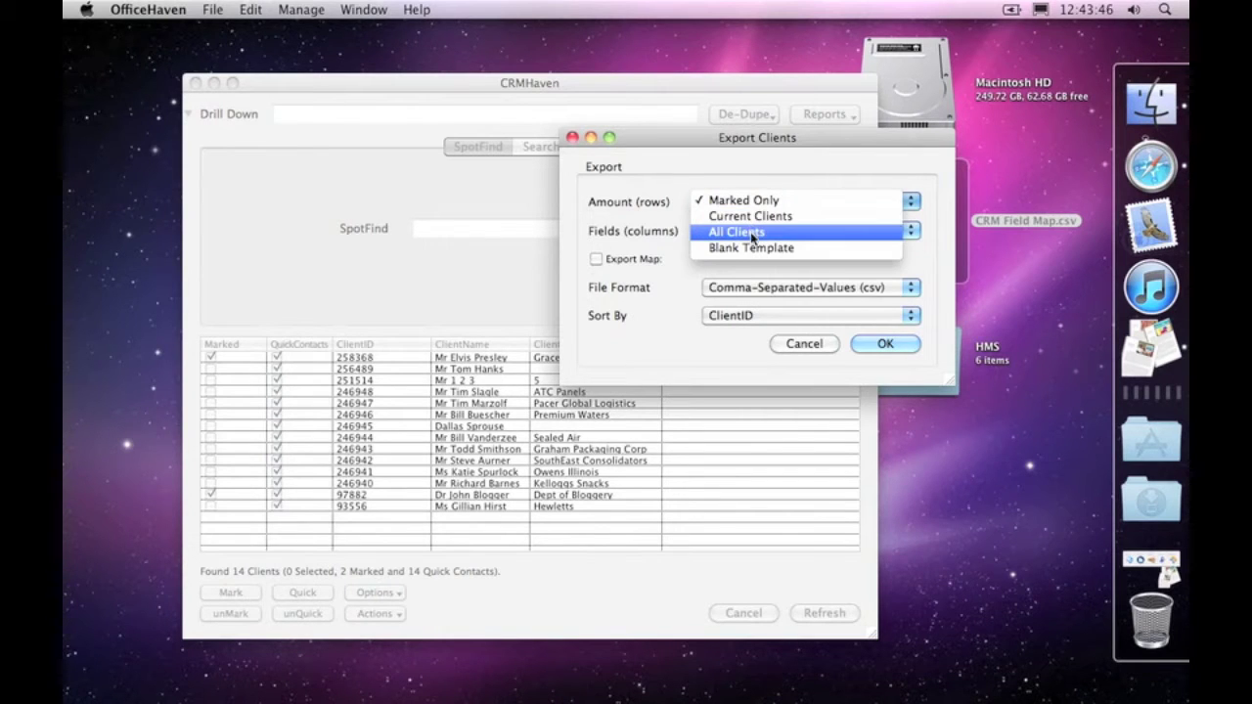
pyautogui.click(605, 241)
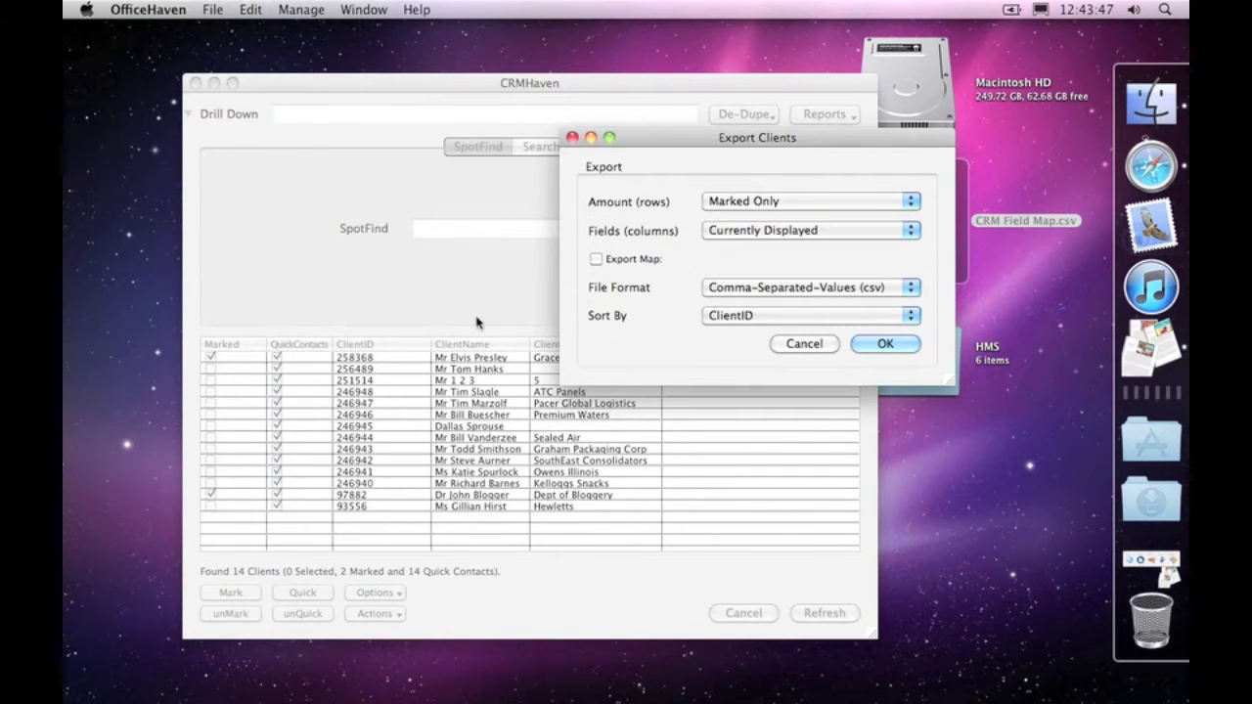
# Step: View the client list's Limit options and return to SpotFind
pyautogui.click(385, 335)
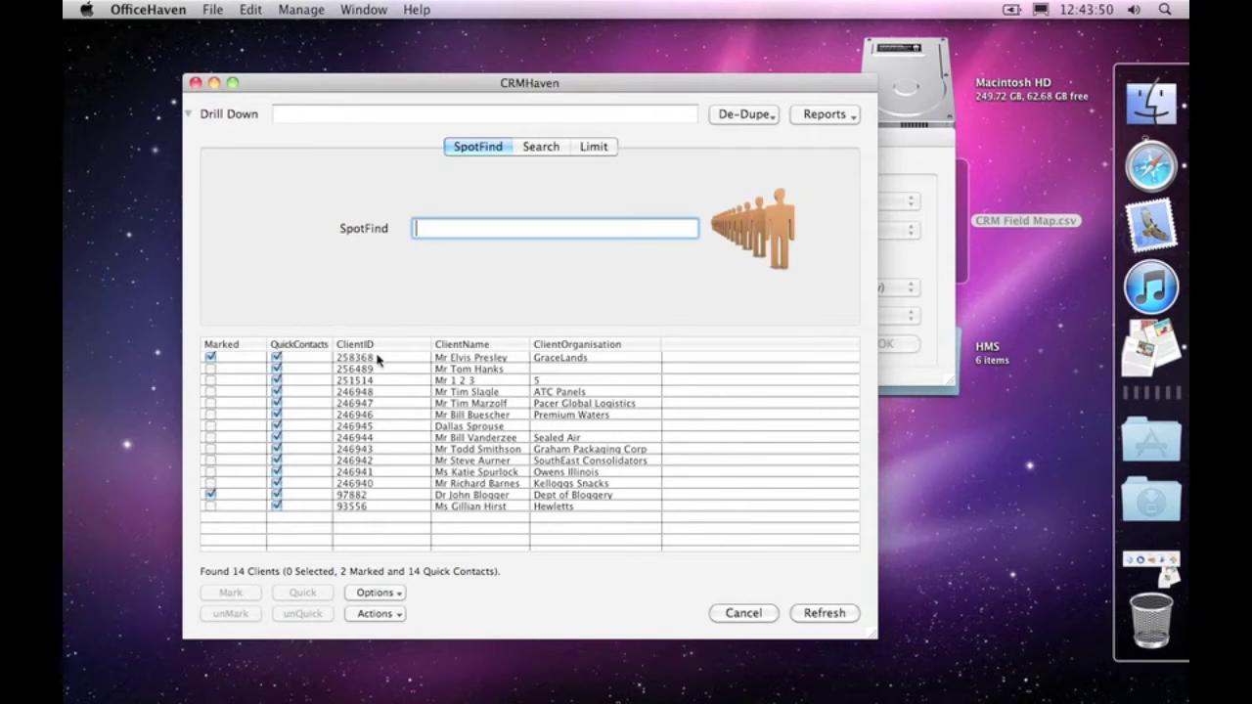
pyautogui.click(594, 149)
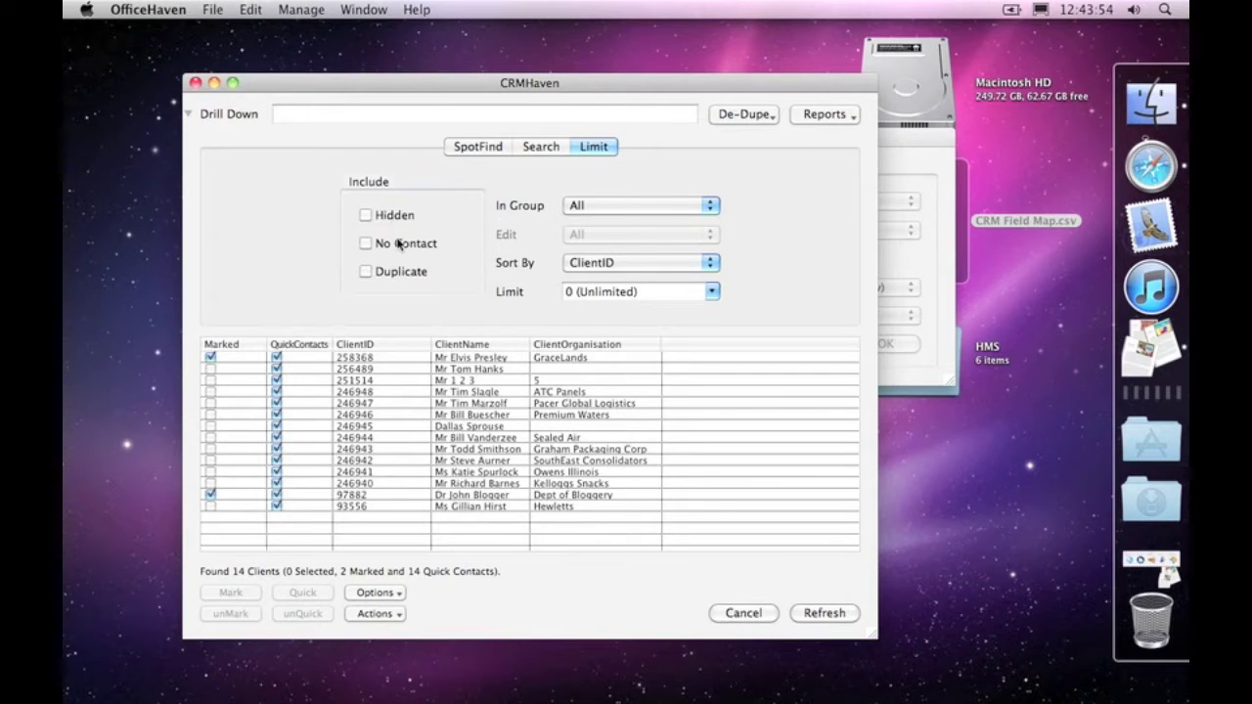
pyautogui.click(487, 149)
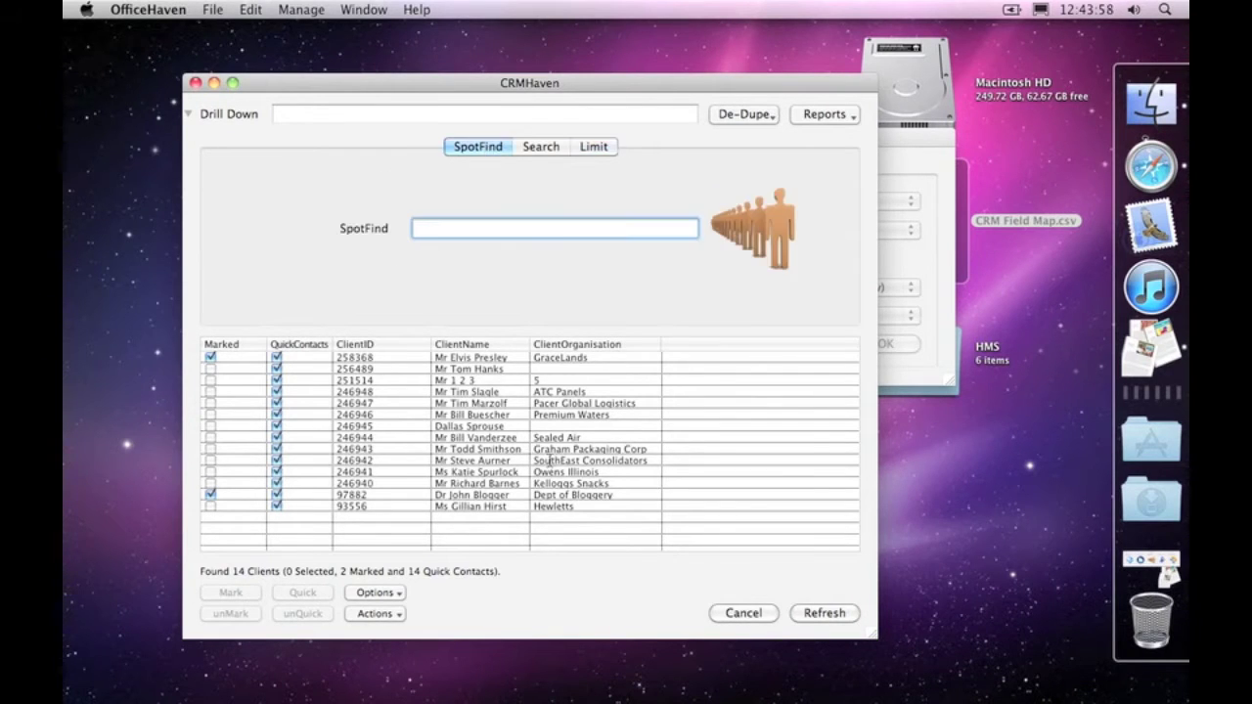
# Step: Try Blank Template as the export's row amount and switch it back to Marked Only
pyautogui.click(925, 147)
pyautogui.click(778, 202)
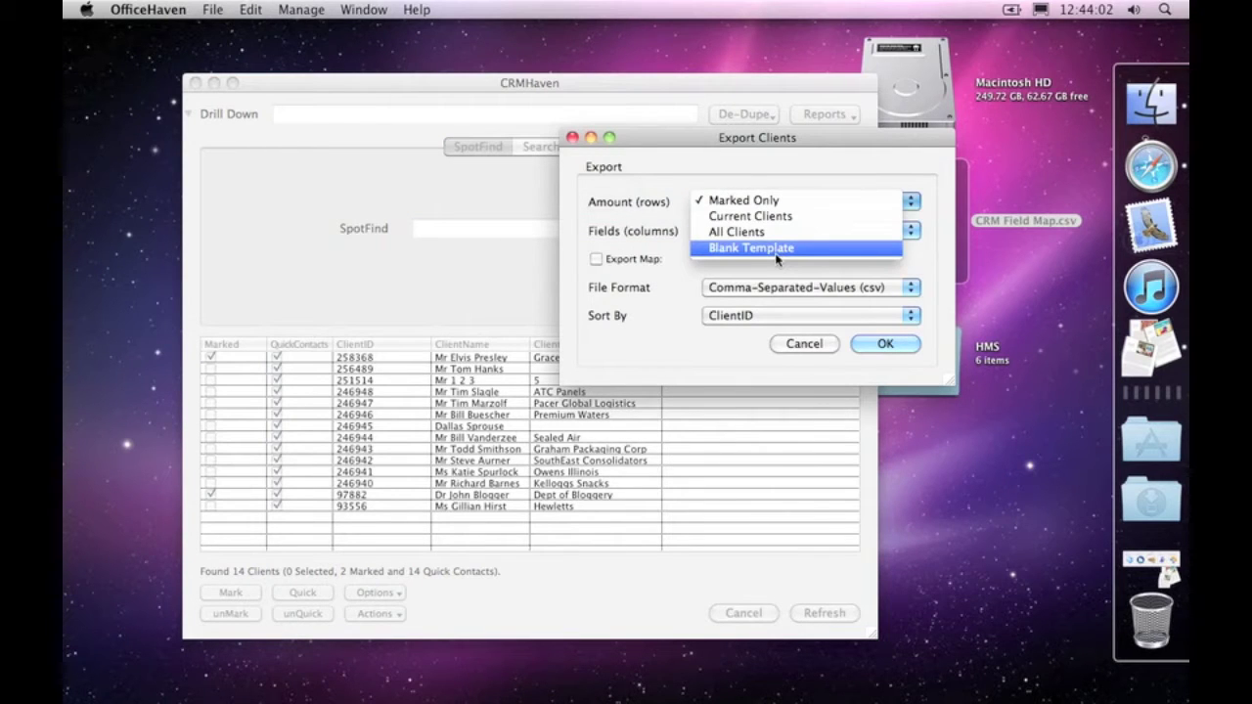
pyautogui.click(778, 253)
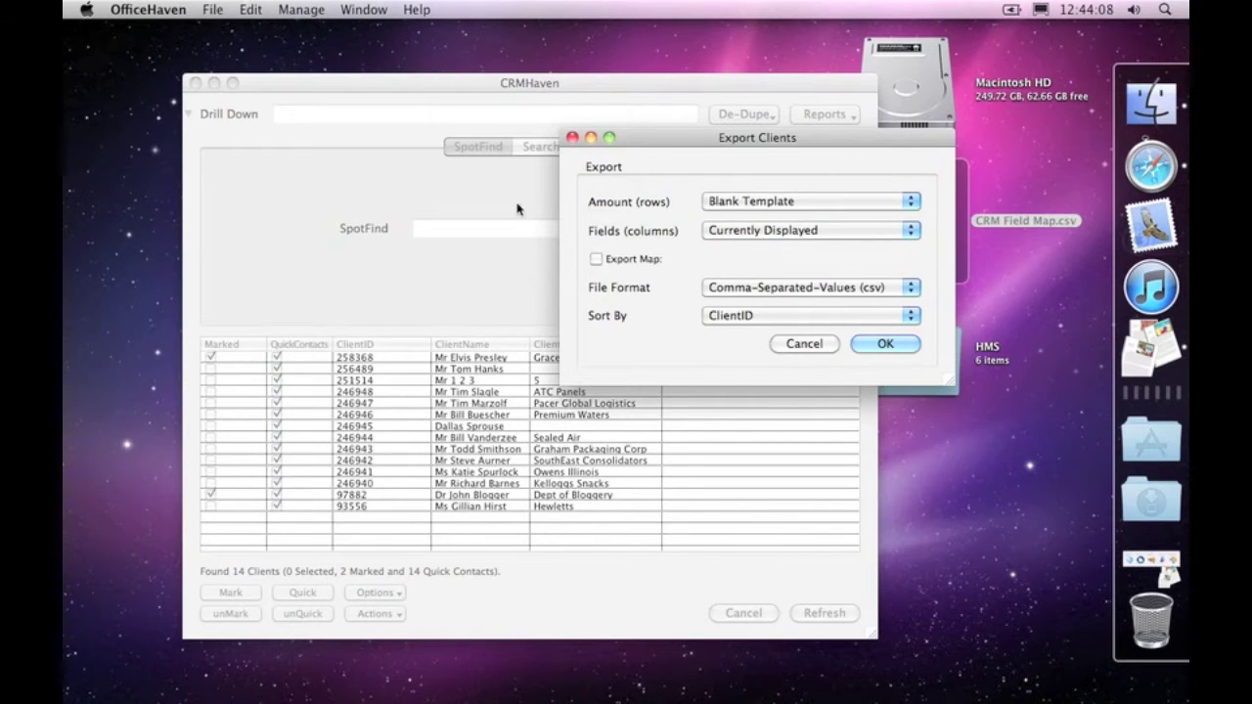
pyautogui.click(743, 204)
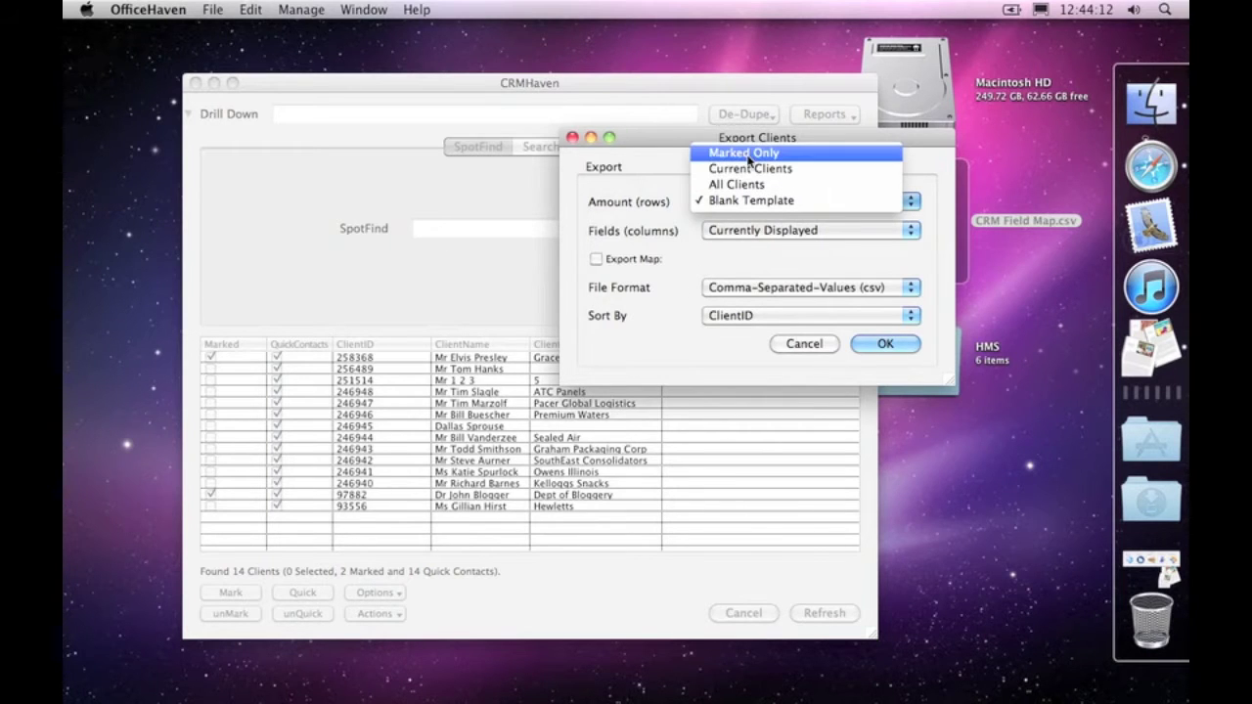
pyautogui.click(749, 157)
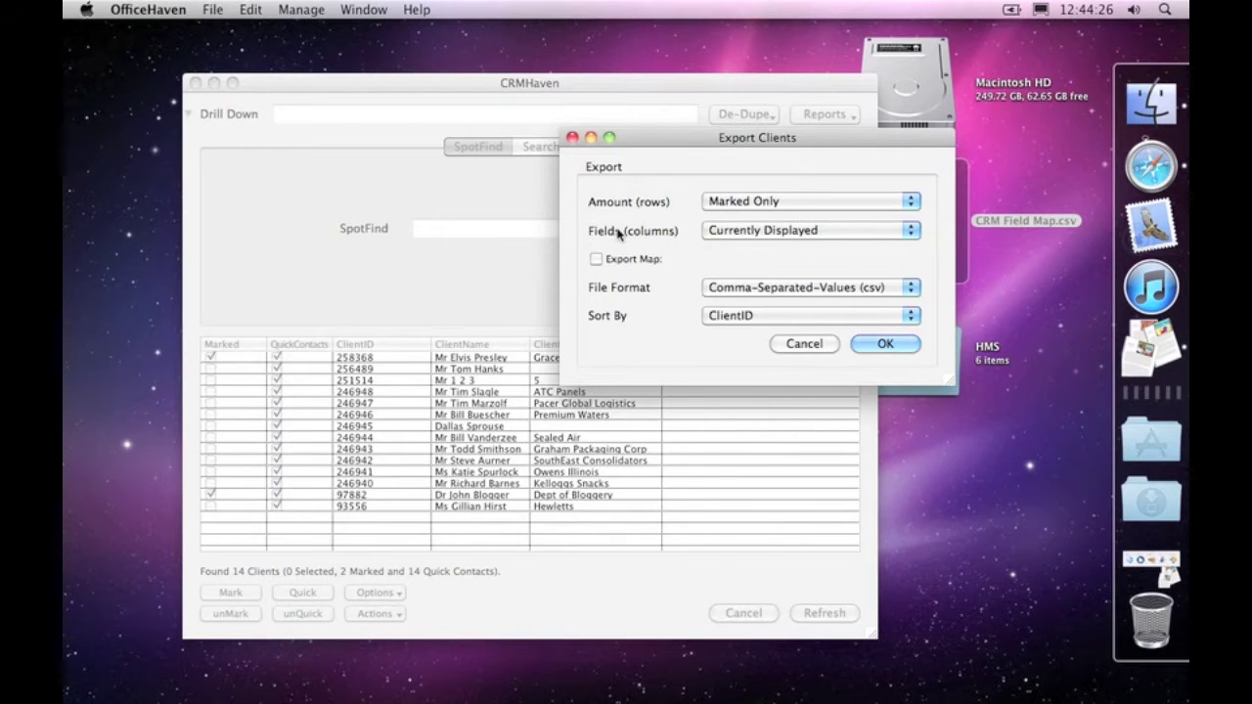
# Step: Compare the client list's displayed columns with the export's field choices, keeping Currently Displayed and the dialog clear of the list
pyautogui.moveTo(715, 147); pyautogui.dragTo(858, 229)
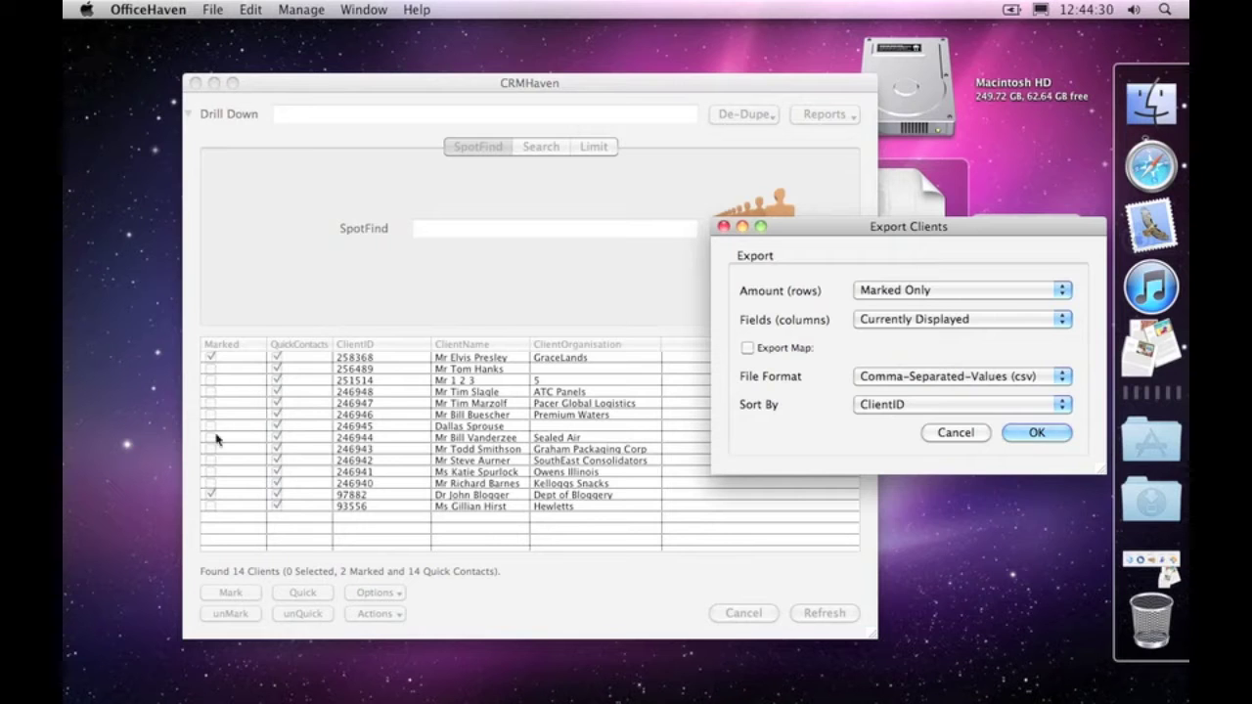
pyautogui.click(448, 311)
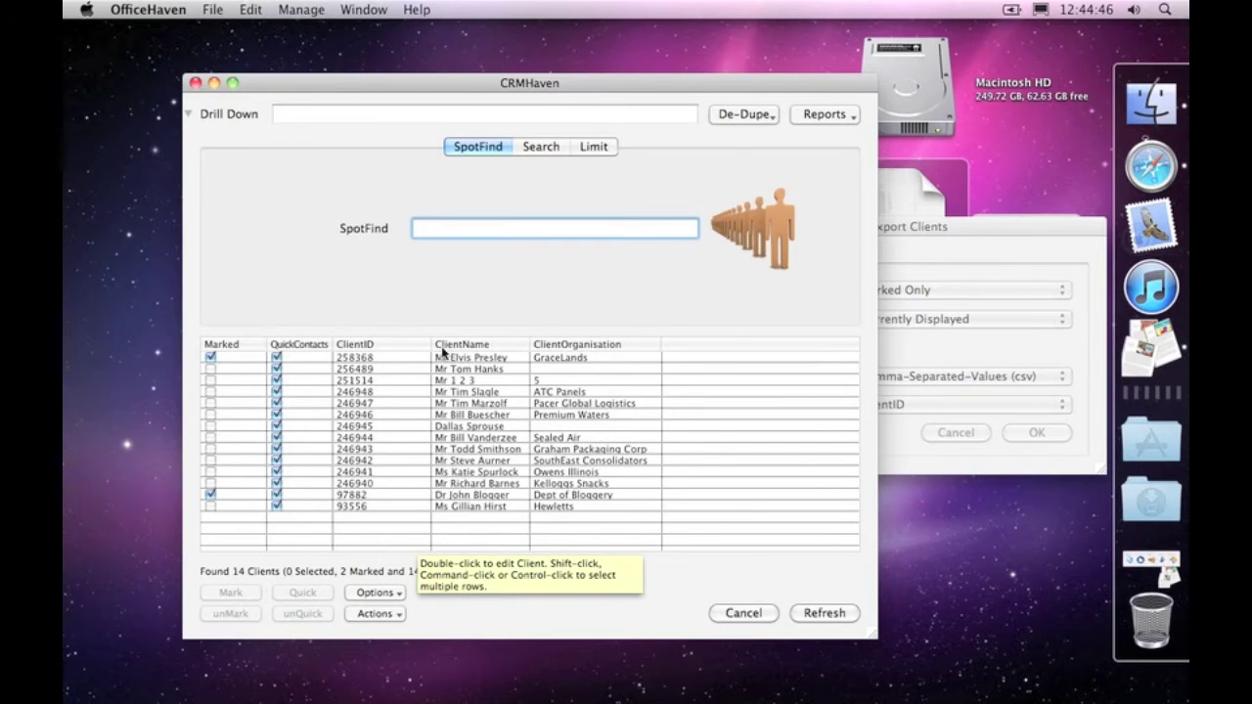
pyautogui.click(1000, 221)
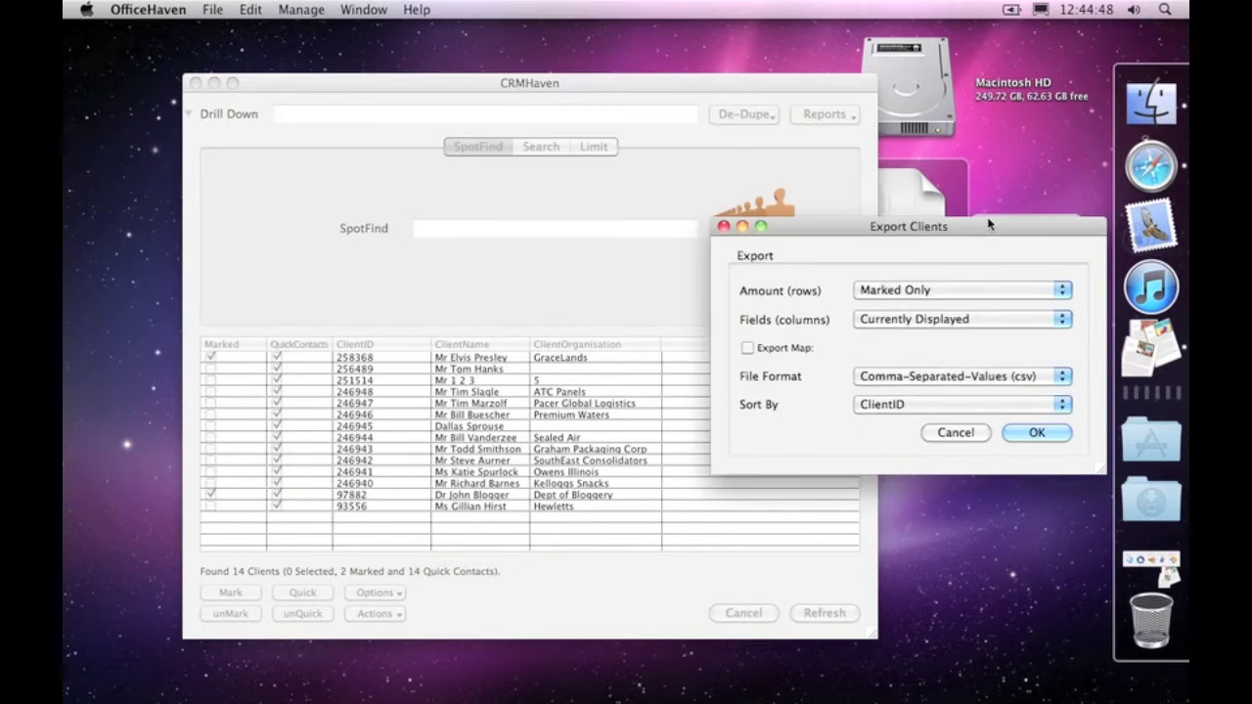
pyautogui.moveTo(1000, 222); pyautogui.dragTo(906, 178)
pyautogui.click(812, 277)
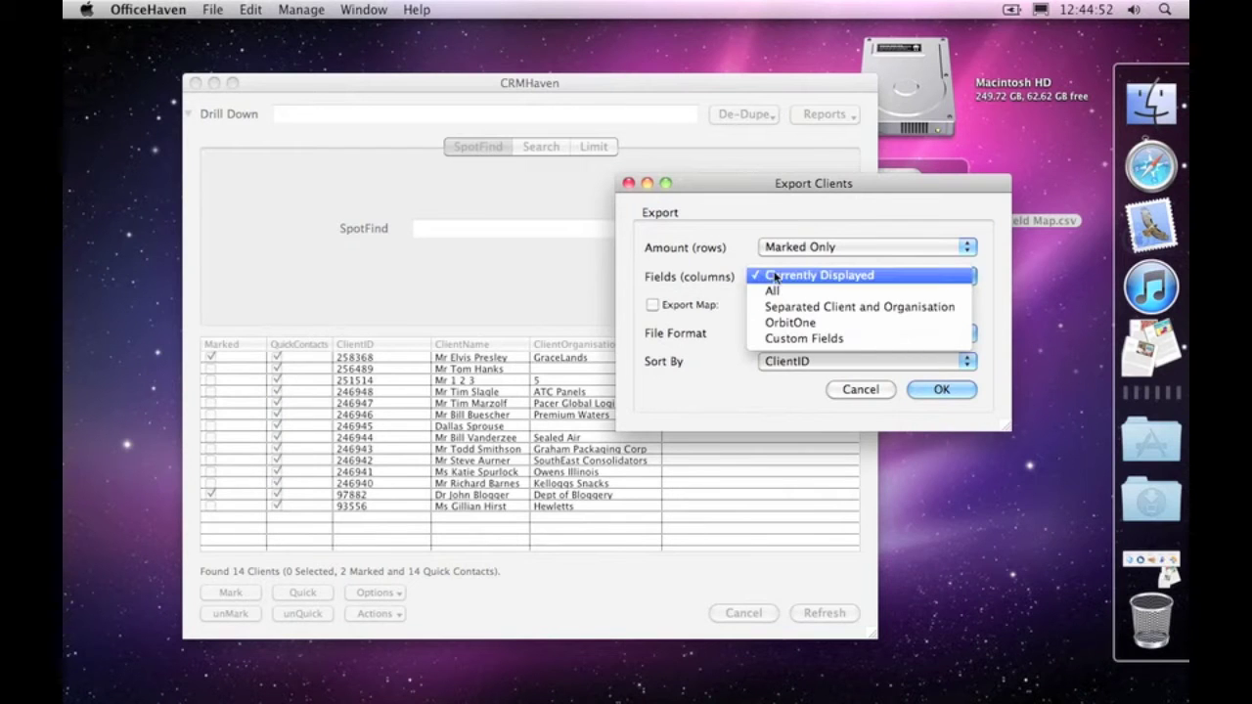
pyautogui.click(729, 278)
pyautogui.moveTo(715, 190); pyautogui.dragTo(740, 311)
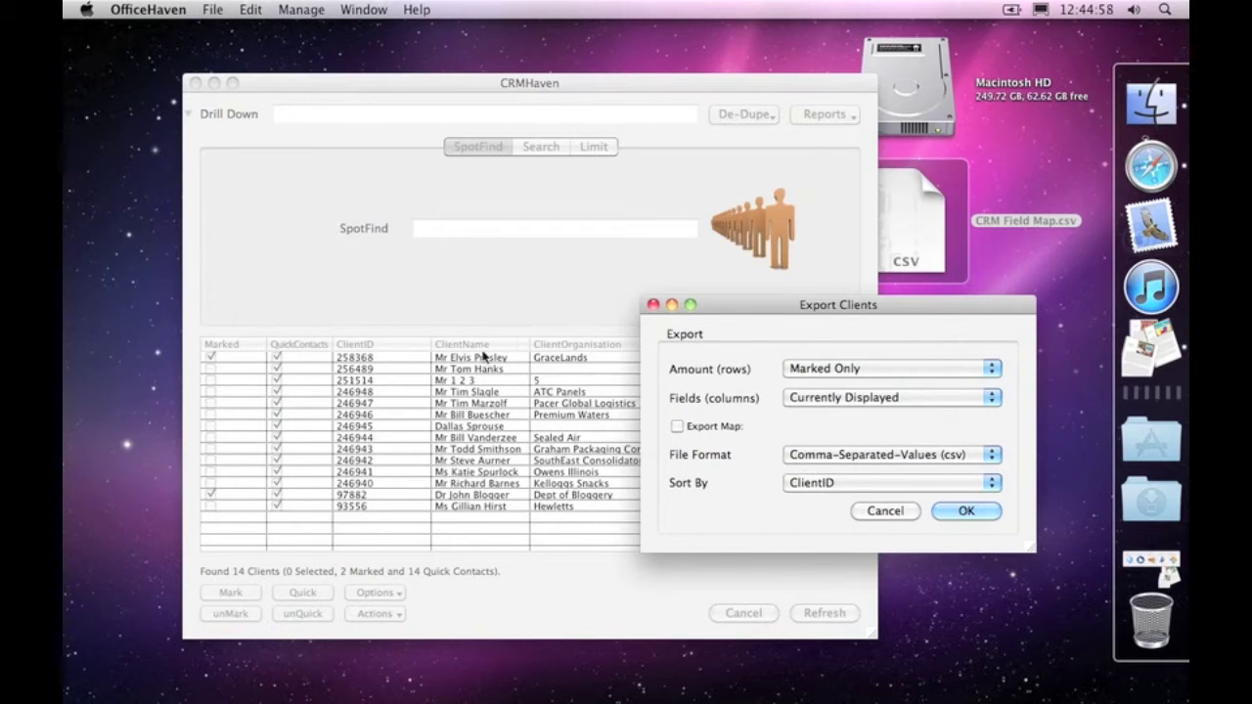
# Step: Set the export fields to All and check the Separated Client and Organisation choice against the client list
pyautogui.click(804, 399)
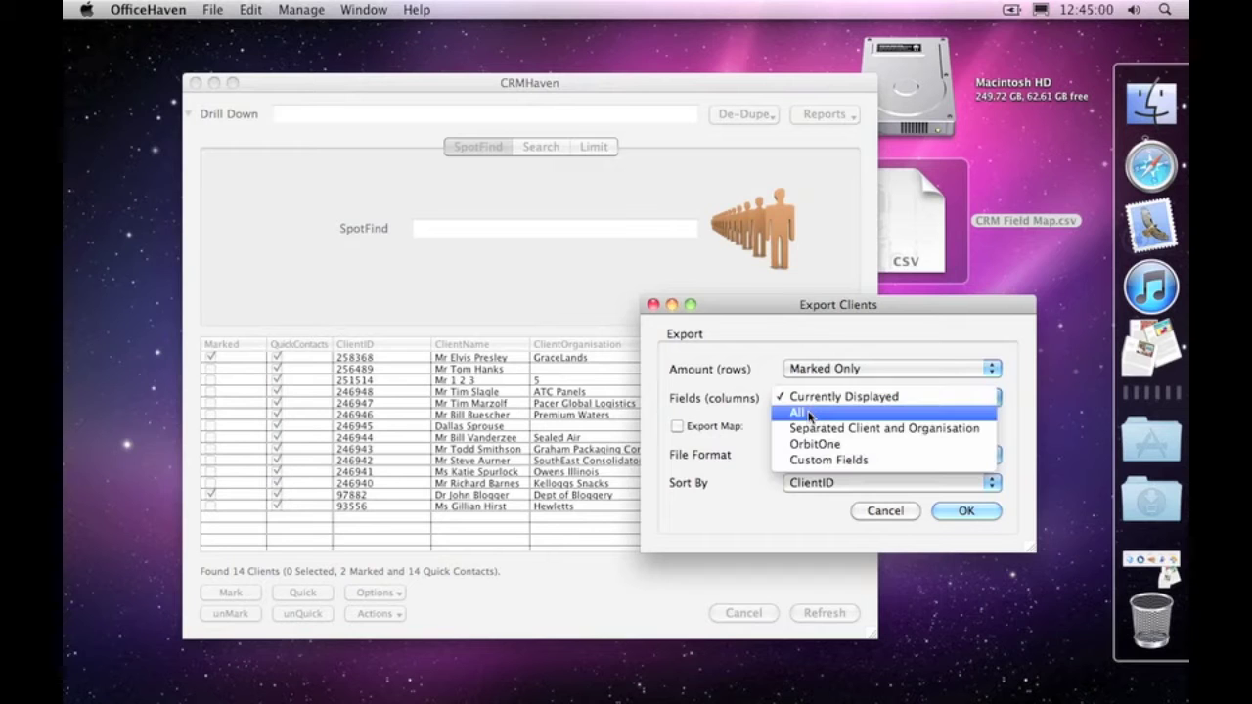
pyautogui.click(811, 414)
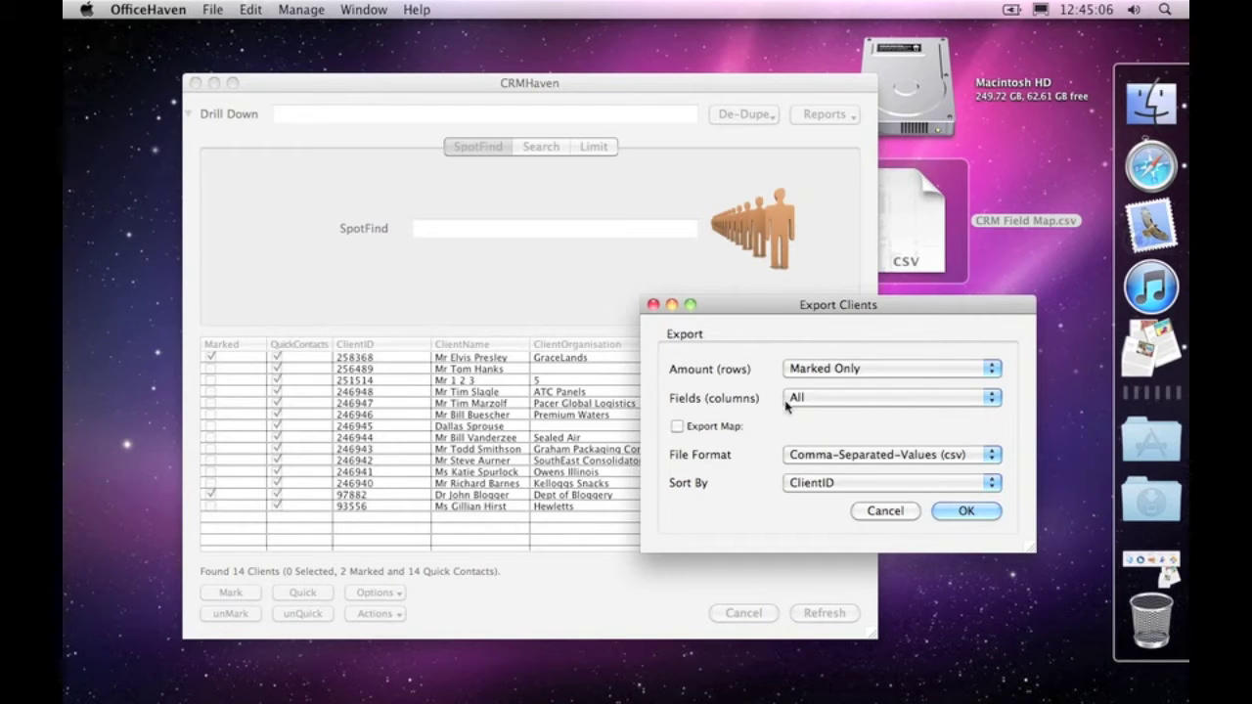
pyautogui.click(817, 399)
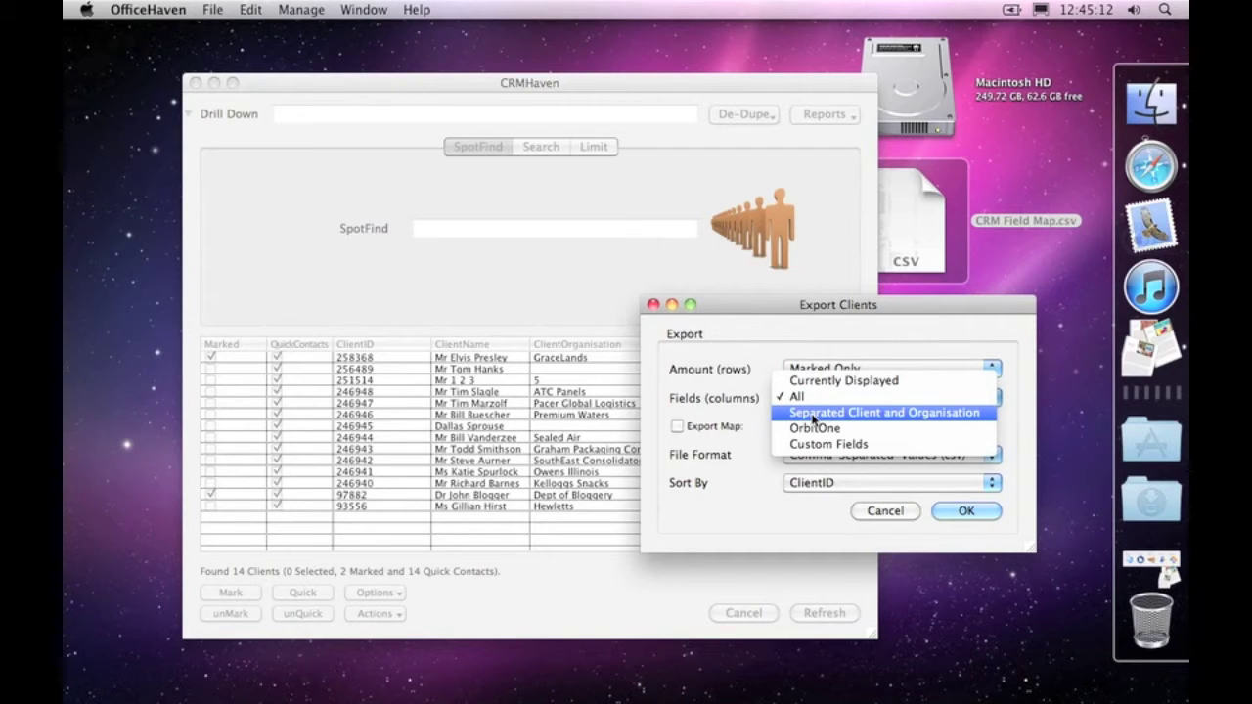
pyautogui.click(568, 270)
pyautogui.click(548, 306)
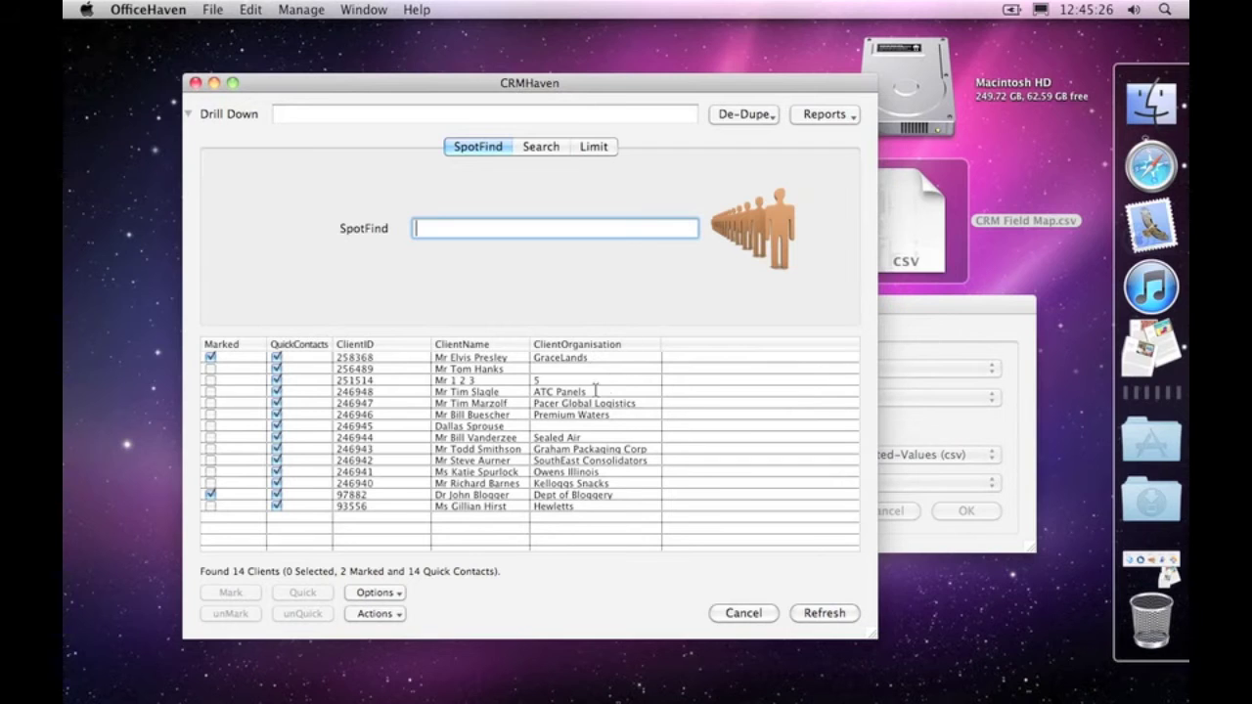
# Step: Return to the Export Clients dialog and set the export fields to OrbitOne
pyautogui.click(896, 312)
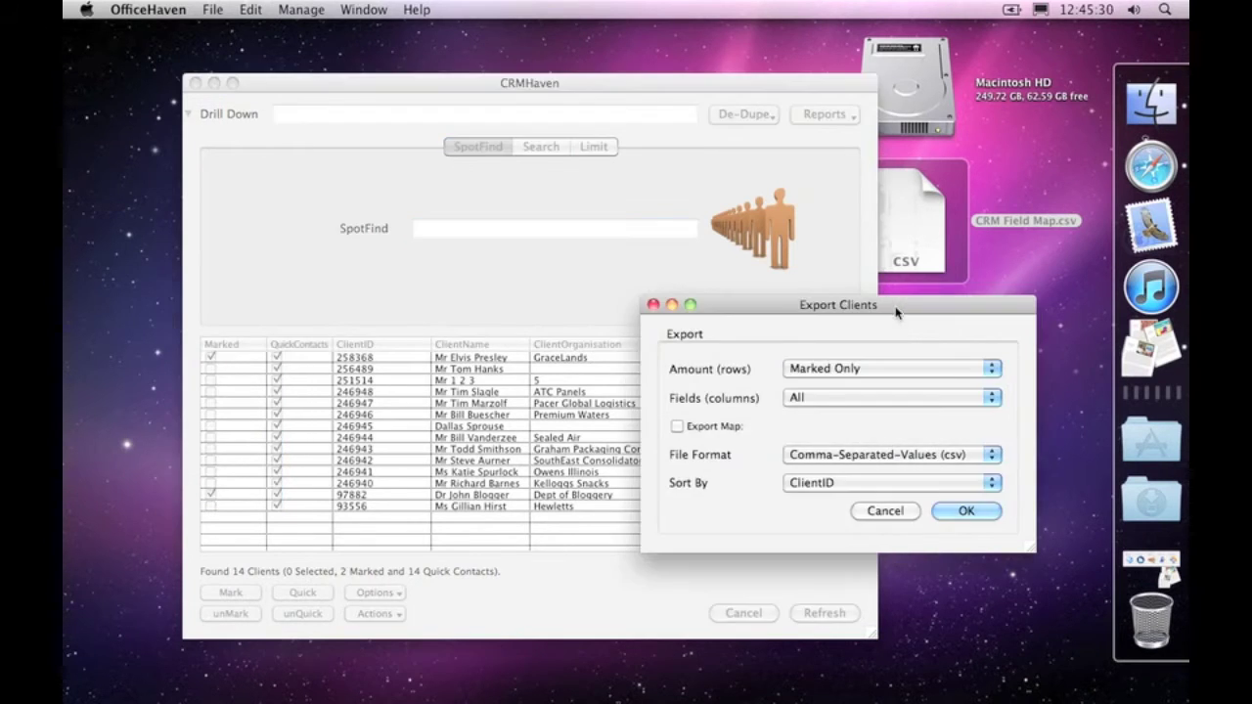
pyautogui.click(820, 398)
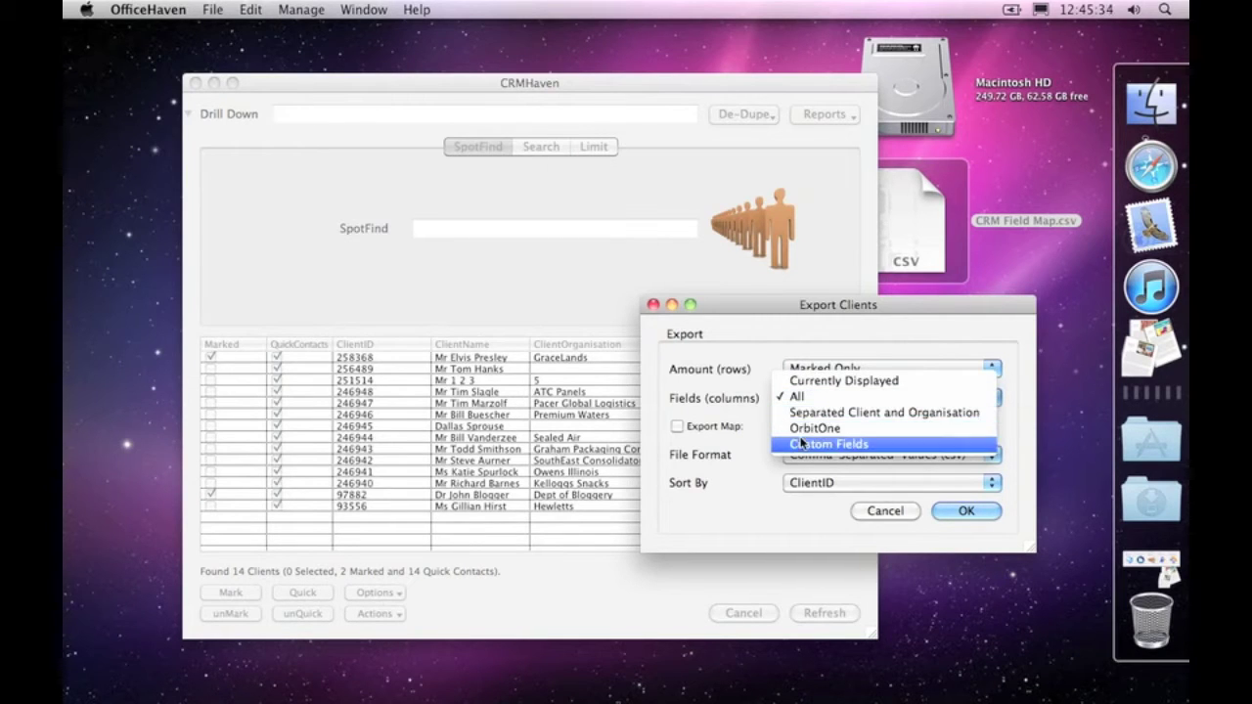
pyautogui.click(800, 429)
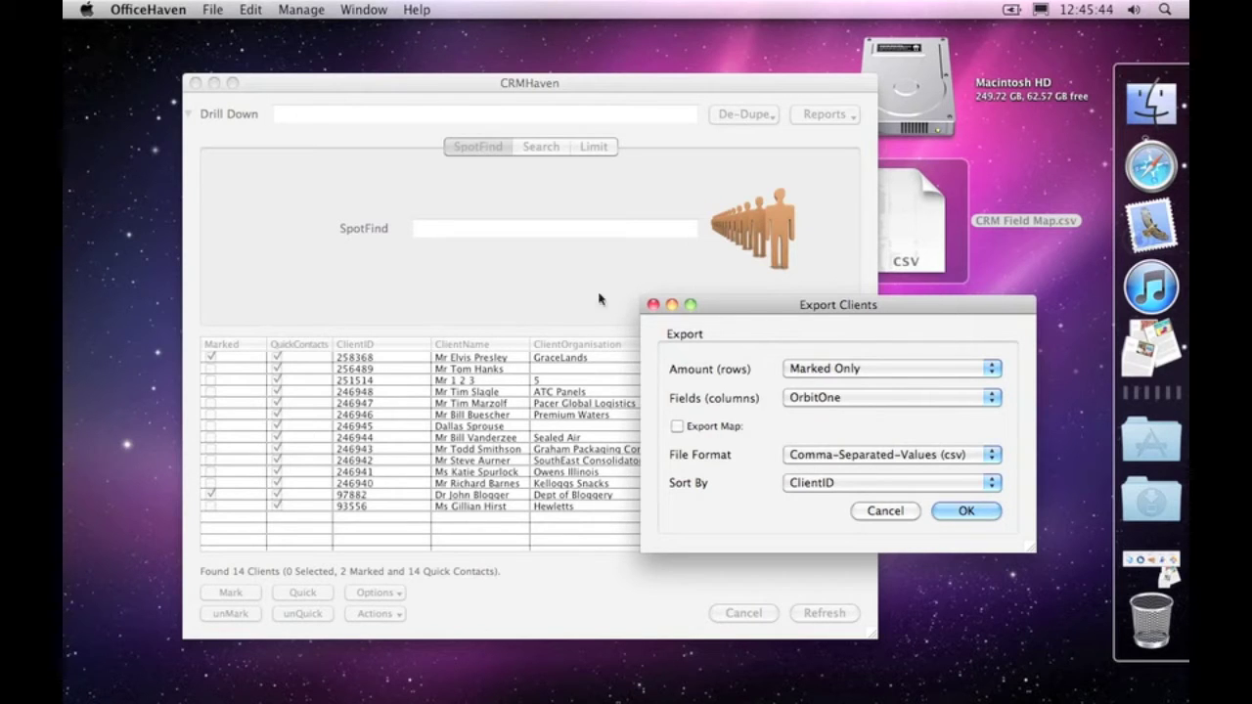
# Step: Review the field choices offered for the client export, keeping OrbitOne
pyautogui.click(812, 398)
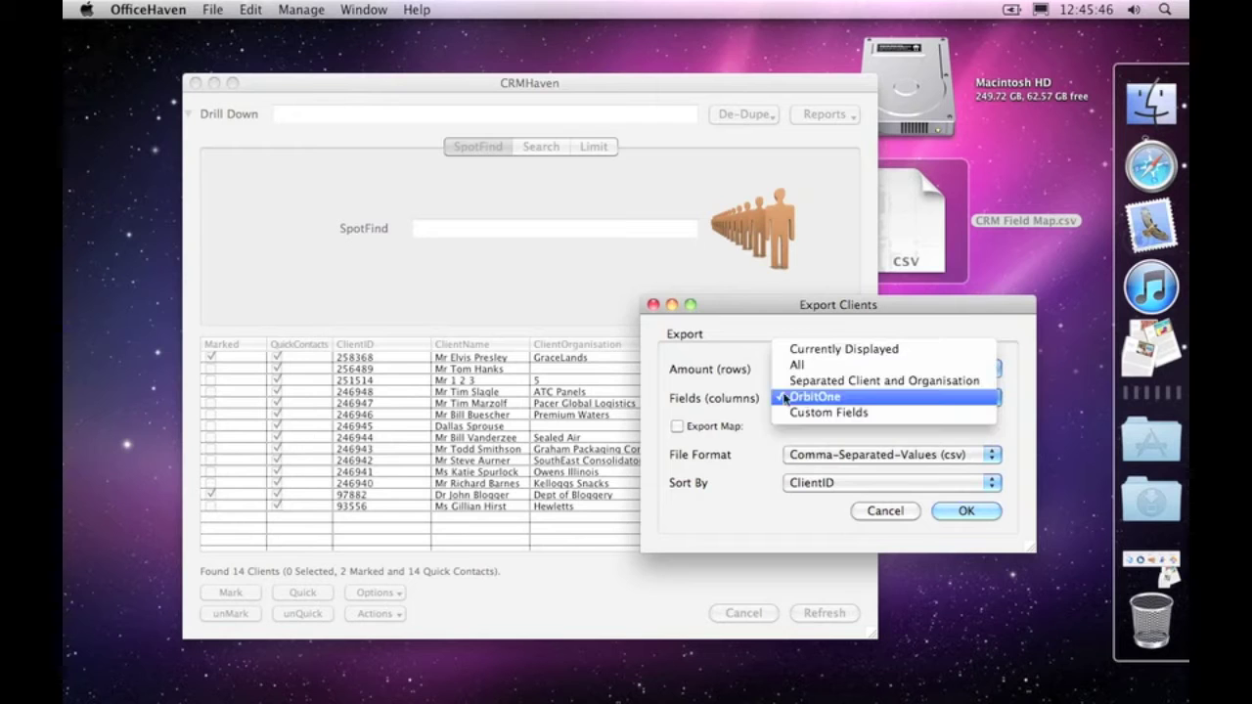
pyautogui.click(722, 397)
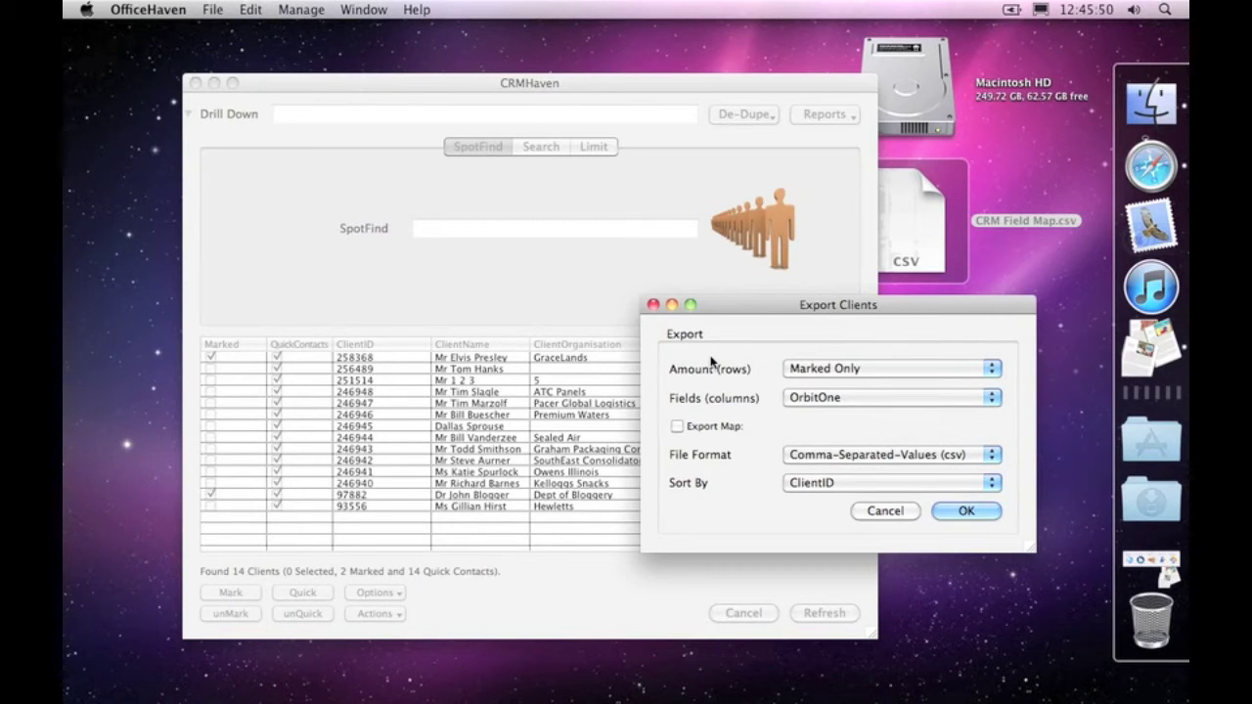
pyautogui.click(834, 396)
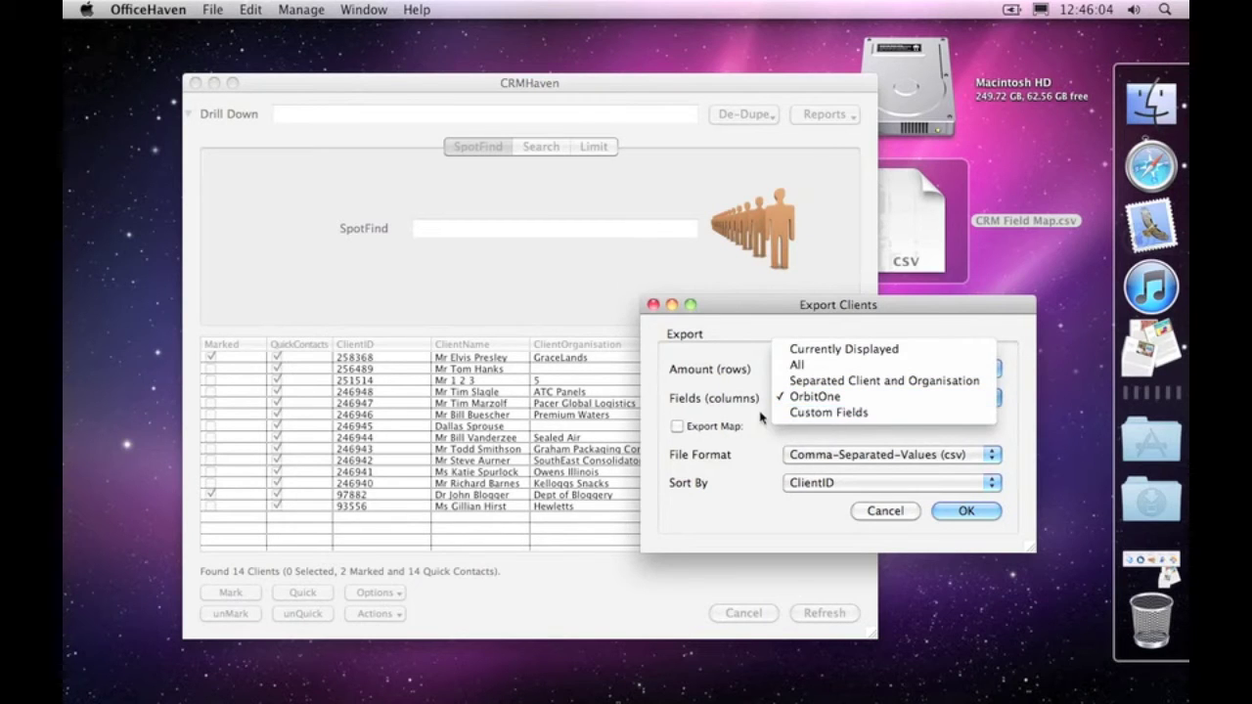
pyautogui.click(673, 282)
# Step: Select the GraceLands client in the client list and return to the Export Clients dialog
pyautogui.click(548, 287)
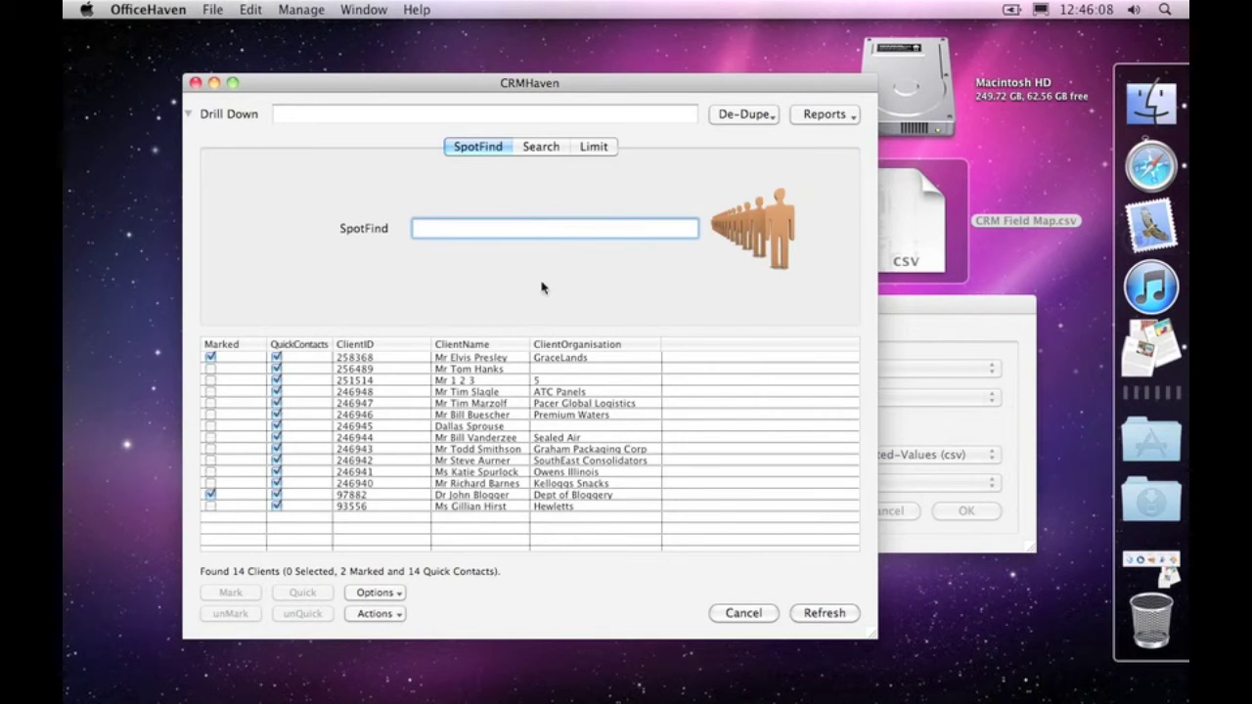
pyautogui.click(358, 359)
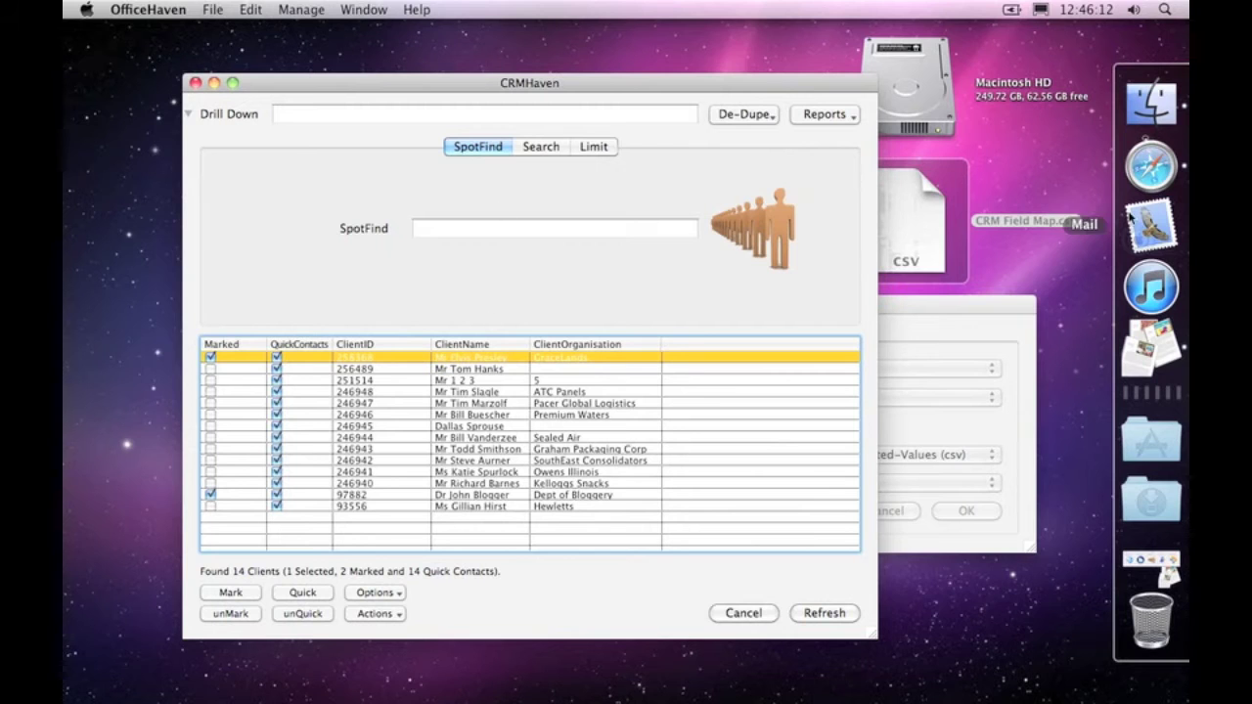
pyautogui.click(931, 309)
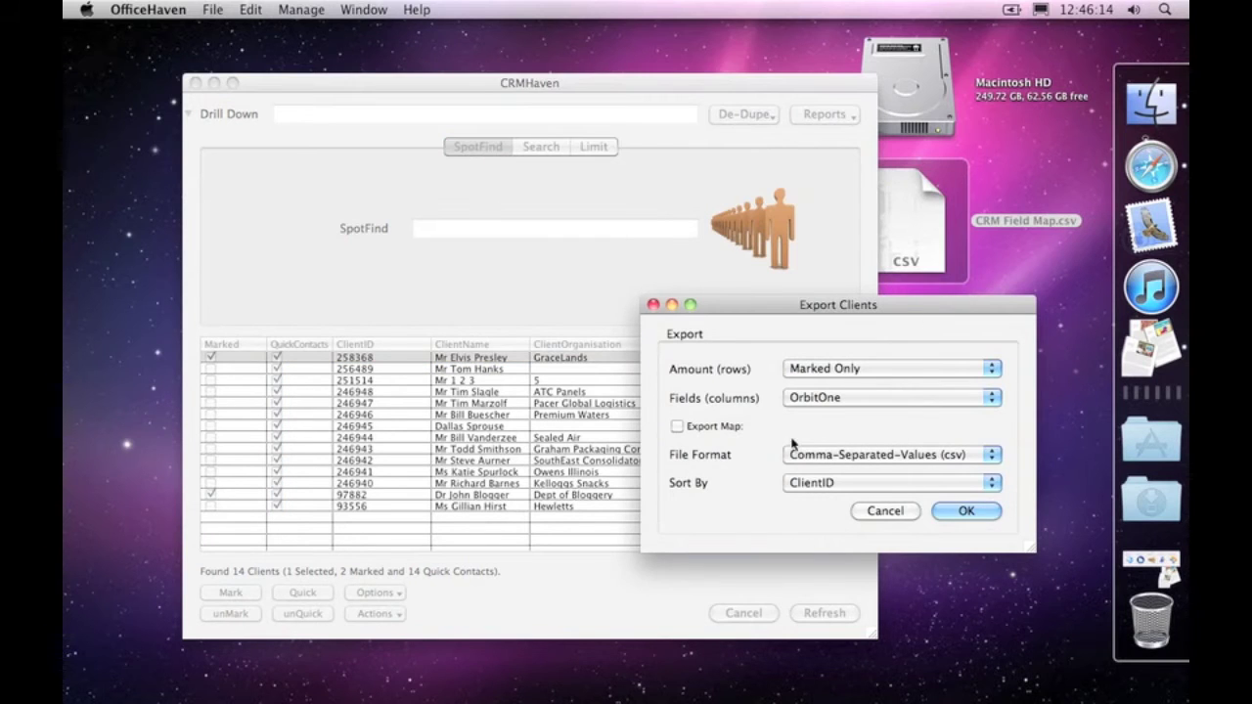
pyautogui.click(368, 299)
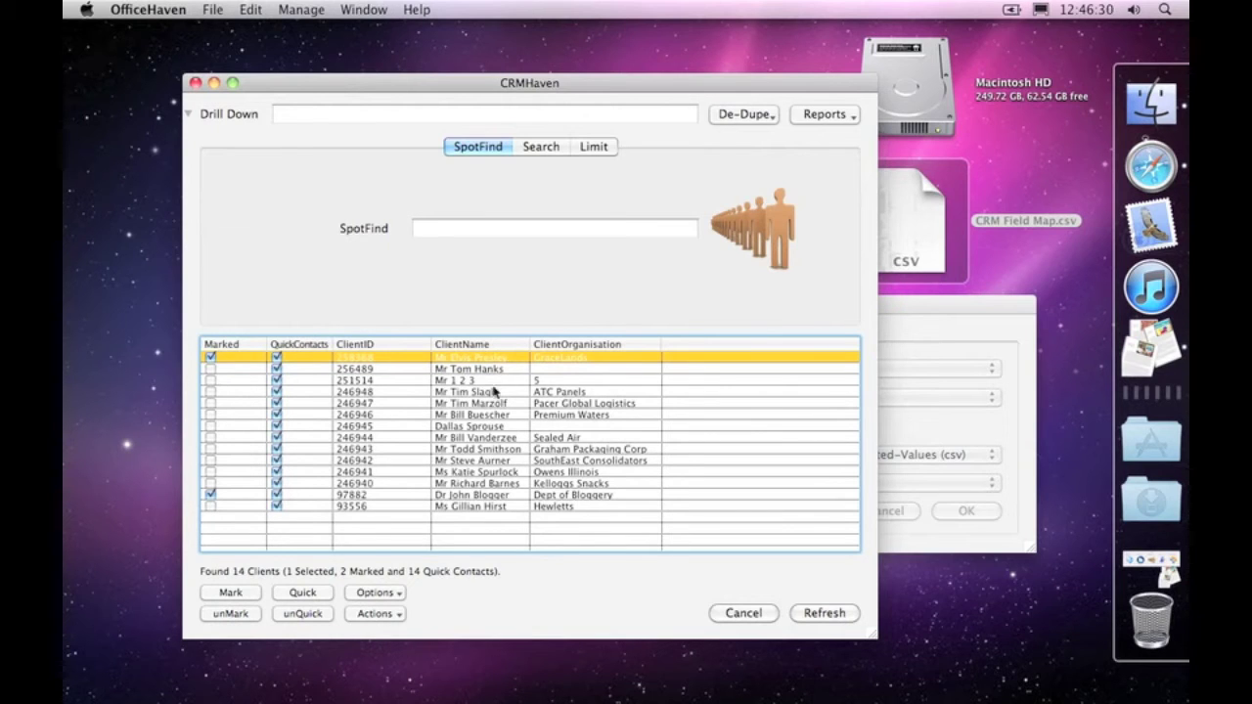
pyautogui.click(925, 315)
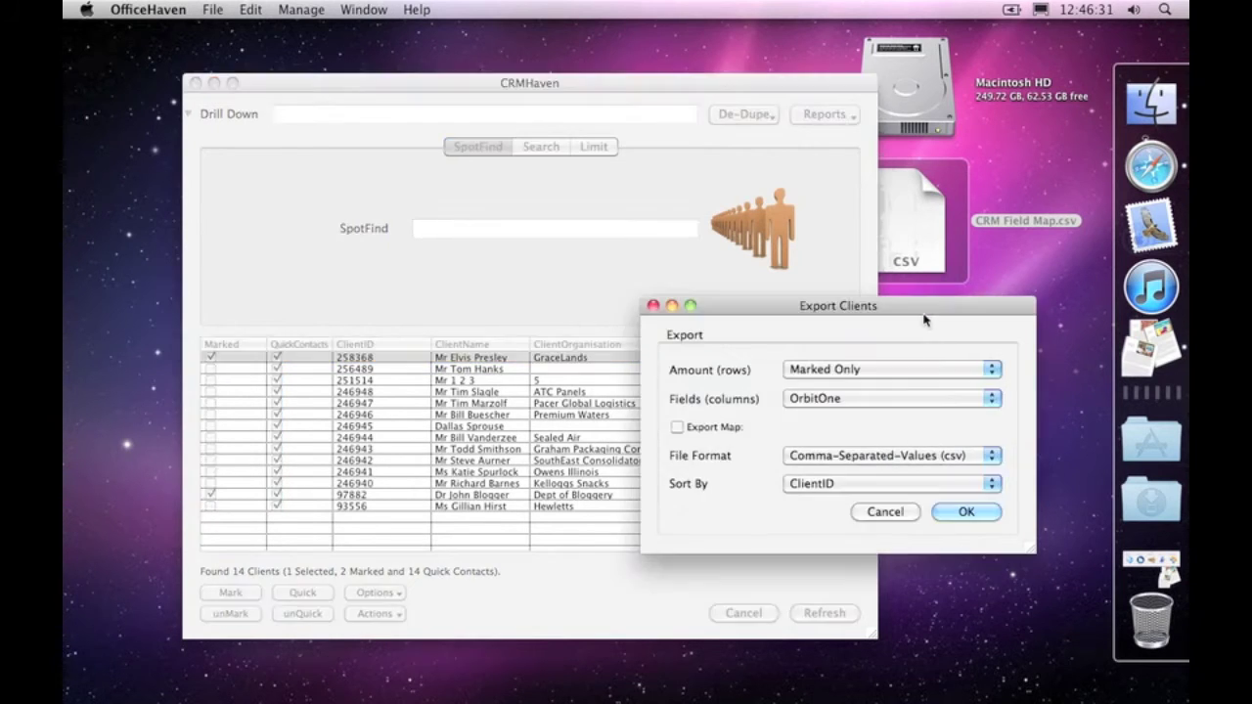
# Step: Set the export fields to Currently Displayed and move the Export Clients dialog clear of the desktop files
pyautogui.click(813, 398)
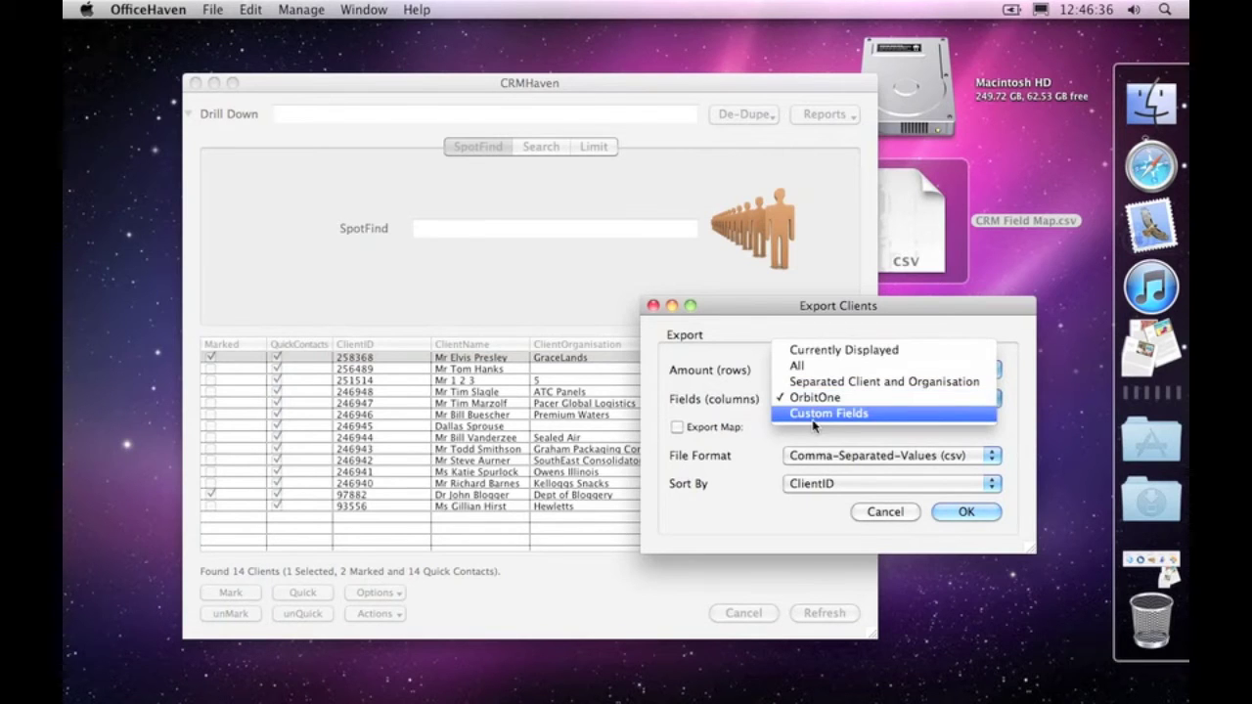
pyautogui.click(818, 352)
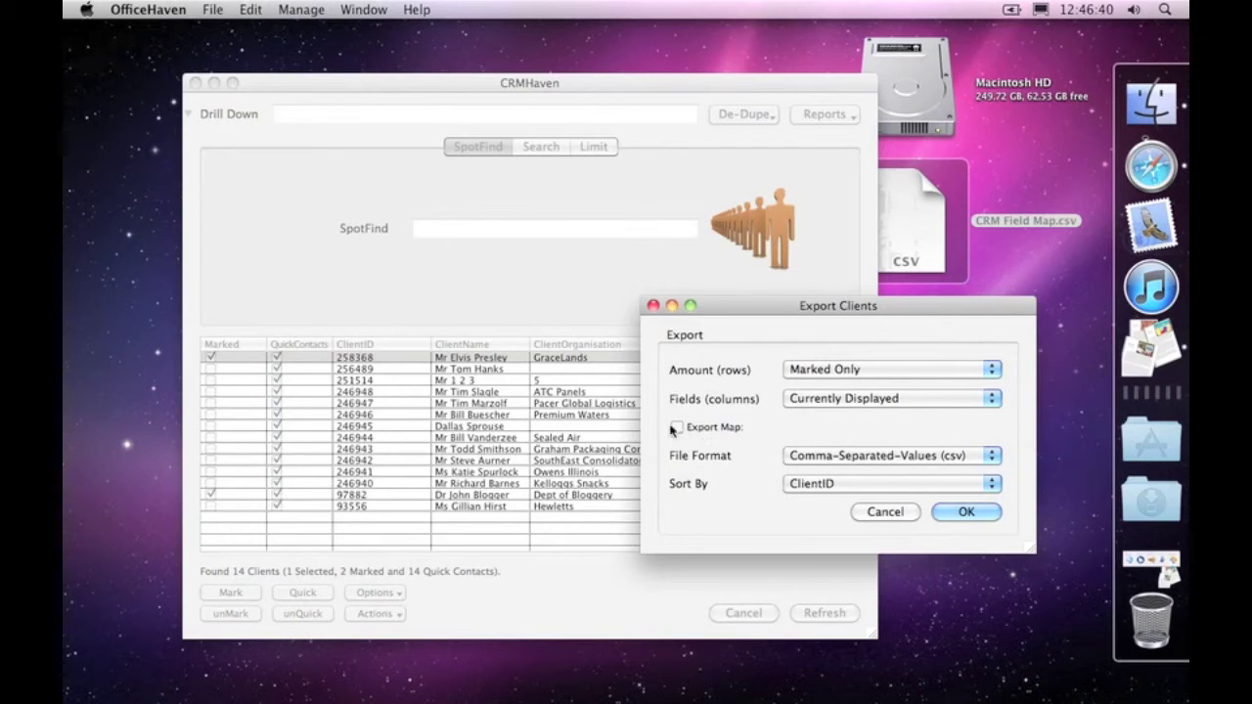
pyautogui.moveTo(767, 306); pyautogui.dragTo(685, 439)
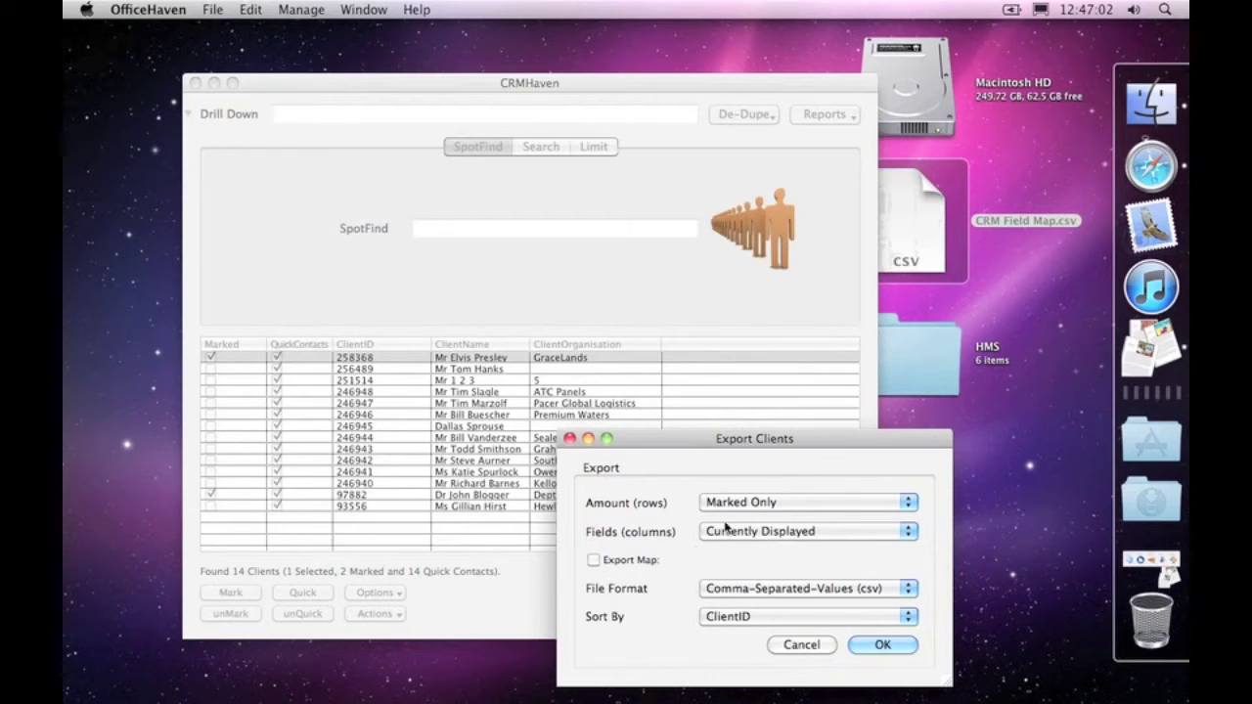
# Step: Enable Export Map with CRM Field Map.csv from the Desktop as the mapping file
pyautogui.click(594, 562)
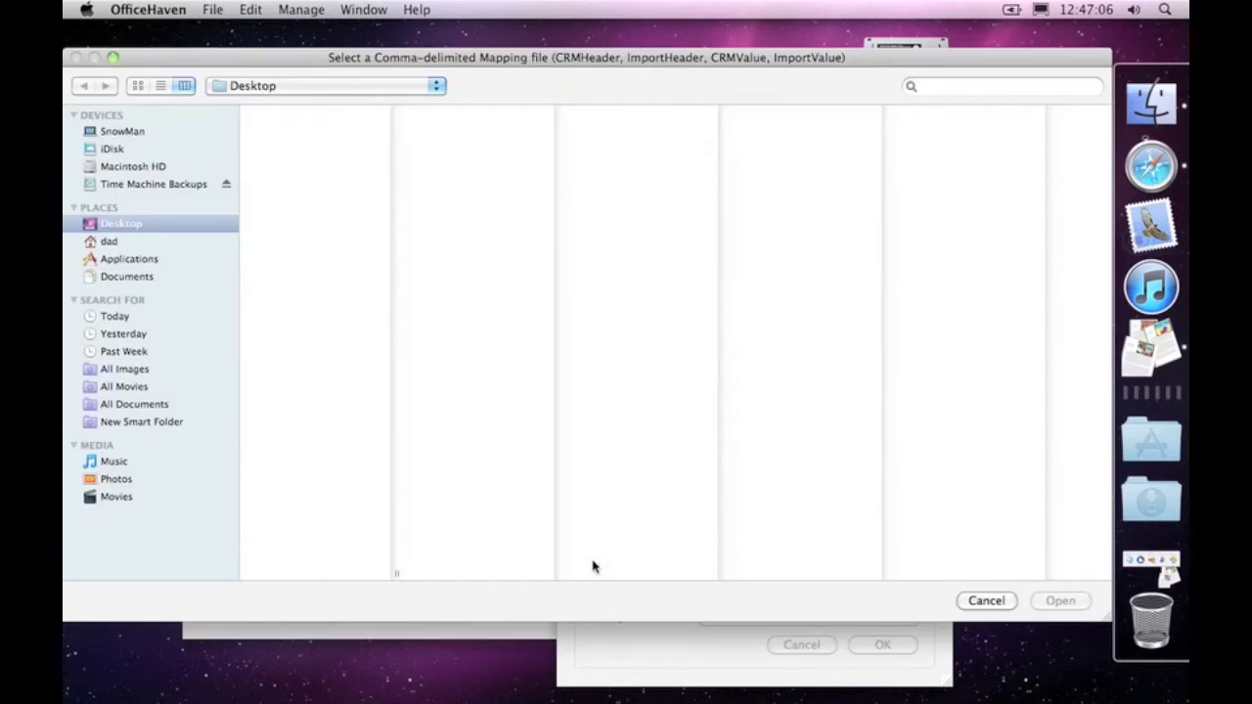
pyautogui.click(344, 115)
pyautogui.click(1060, 601)
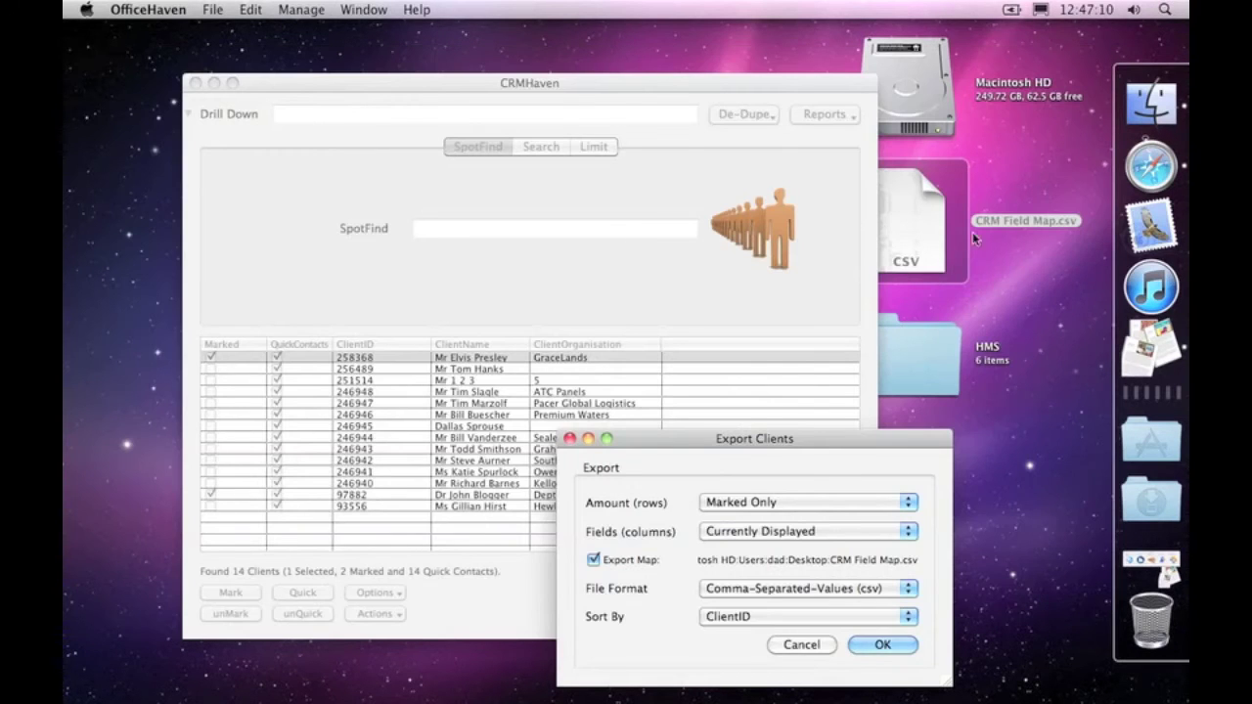
# Step: Preview CRM Field Map.csv on the desktop and examine its field names and value mappings, closing the preview when done
pyautogui.click(945, 242)
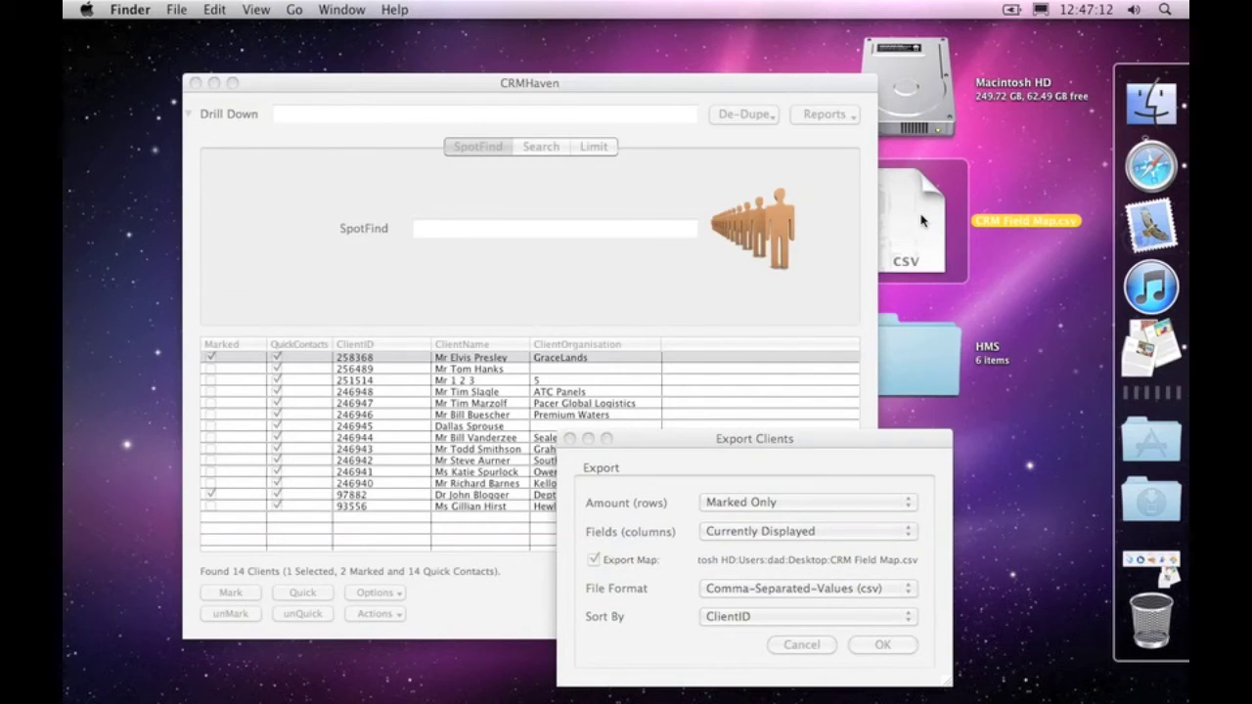
pyautogui.press('space')
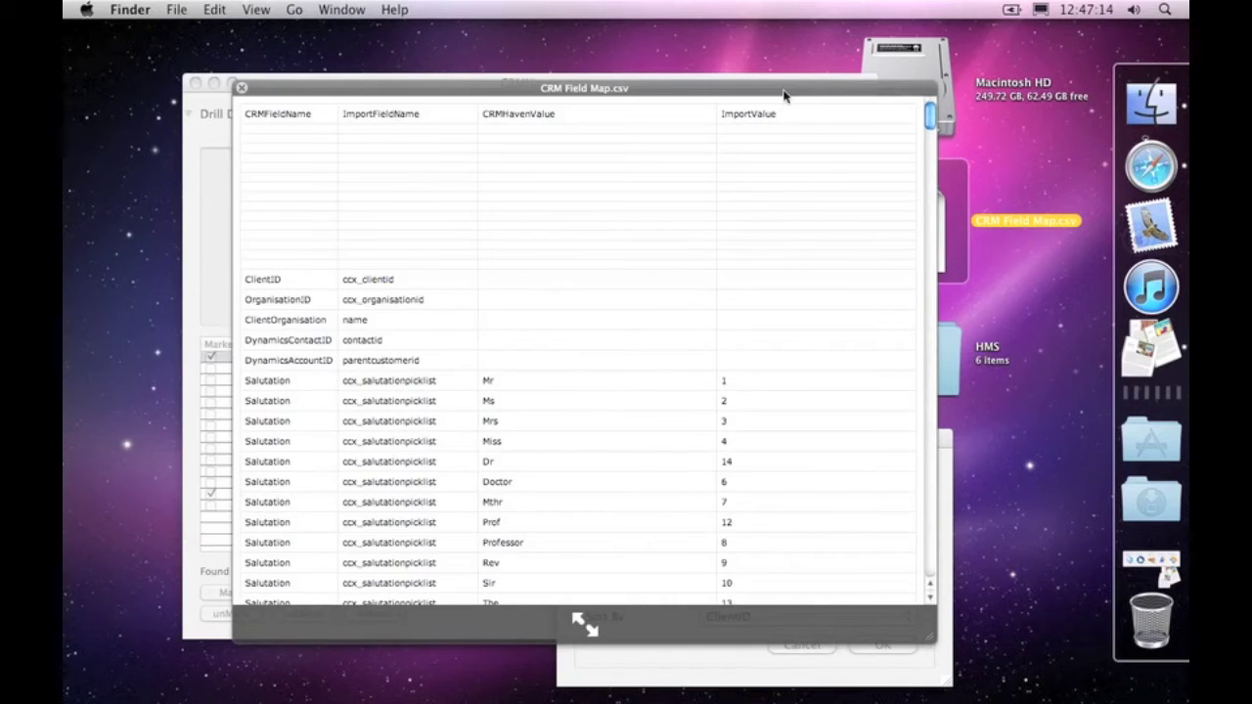
pyautogui.scroll(-5, 659, 259)
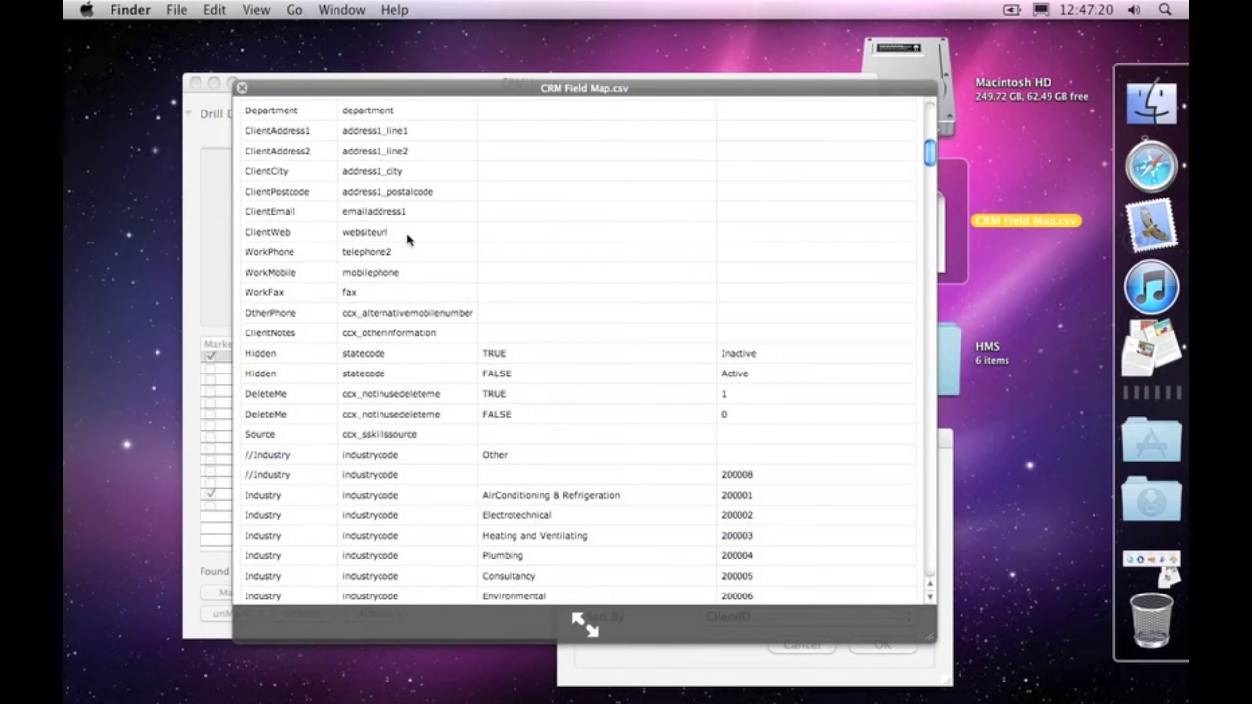
pyautogui.scroll(5, 416, 239)
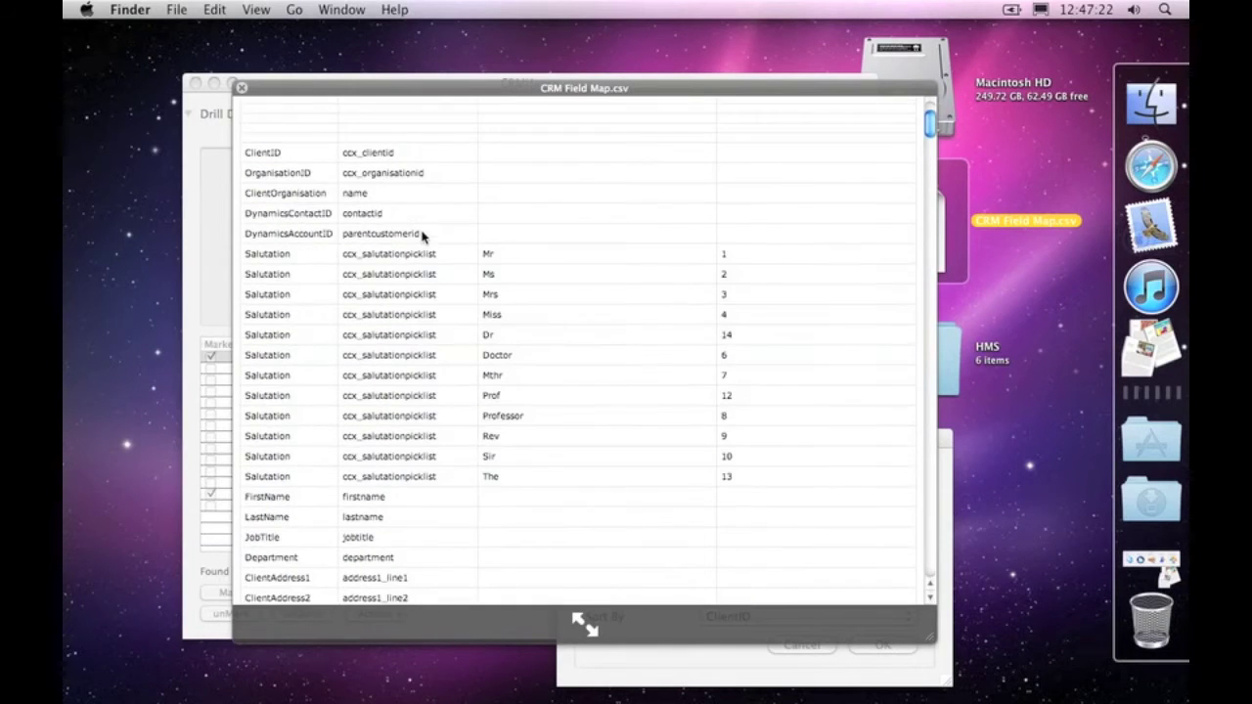
pyautogui.scroll(-5, 412, 283)
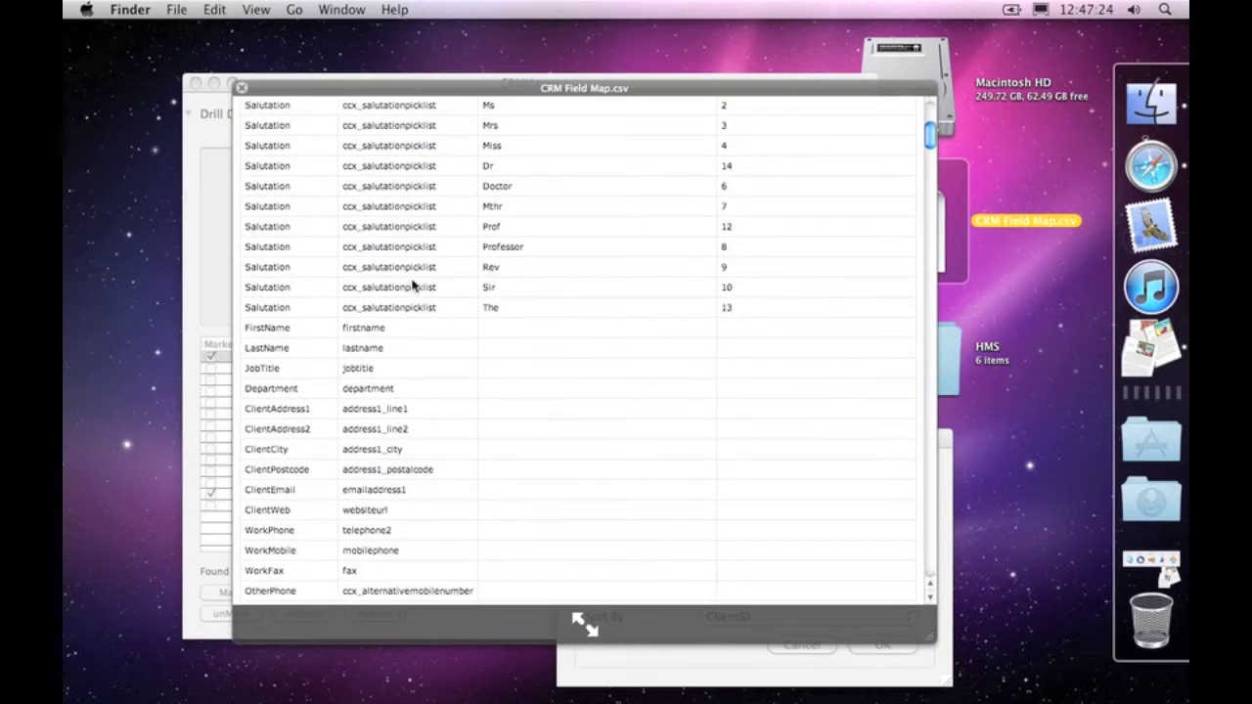
pyautogui.scroll(5, 565, 257)
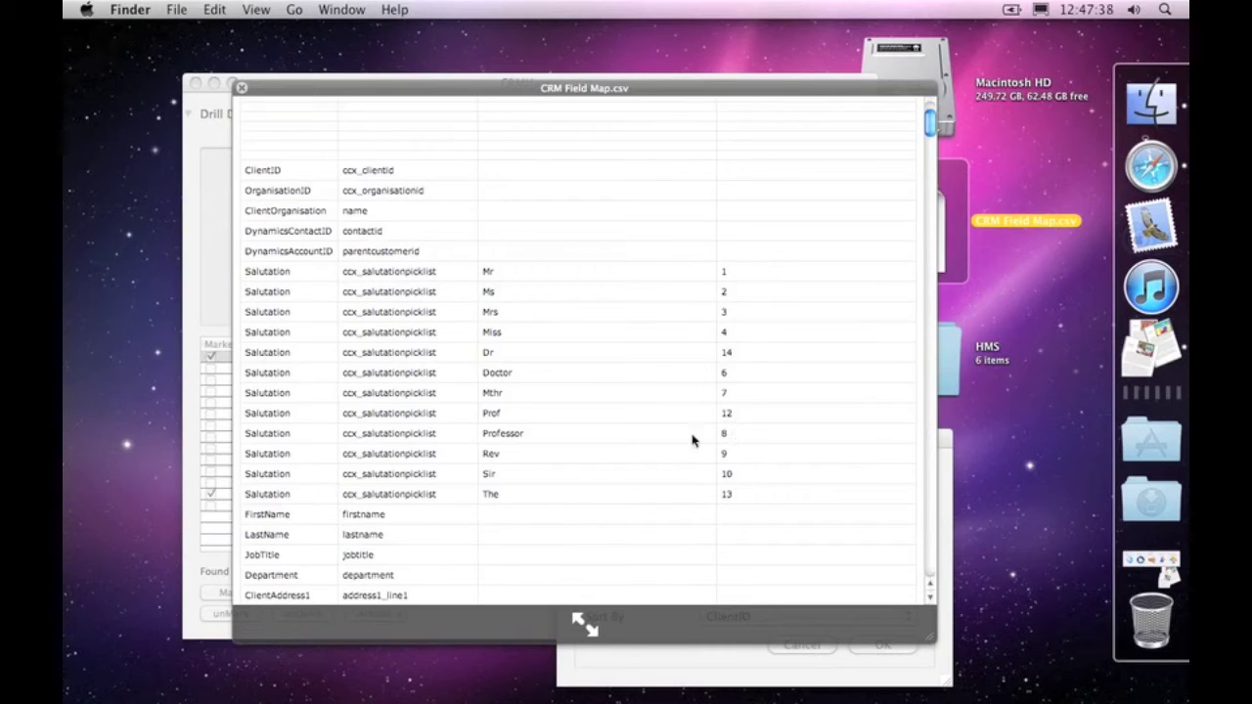
pyautogui.scroll(4, 708, 380)
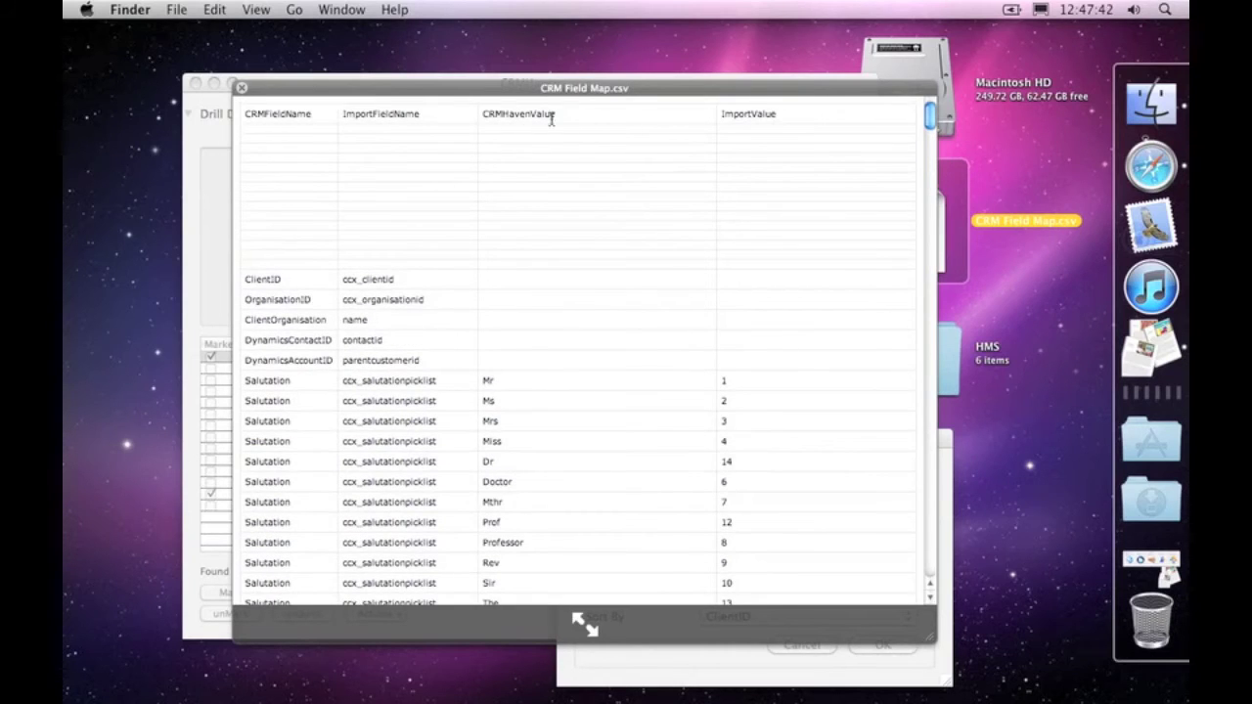
pyautogui.click(241, 88)
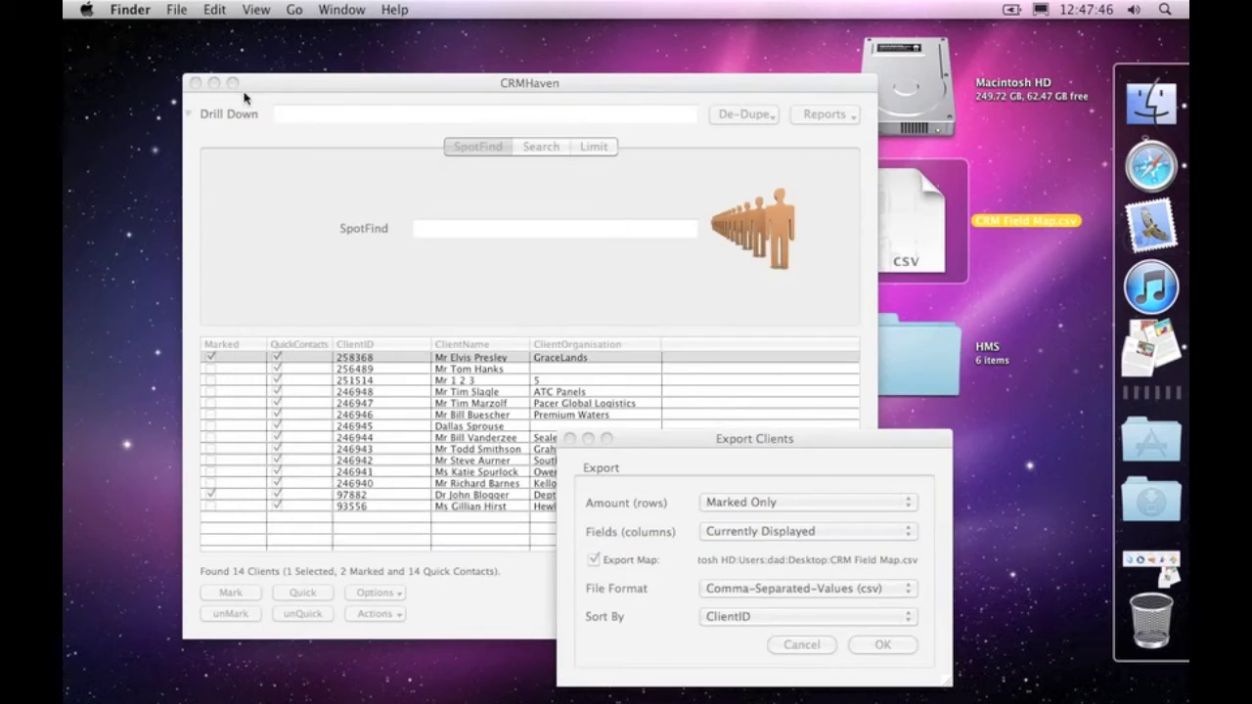
# Step: Return to the Export Clients dialog and turn off Export Map
pyautogui.click(735, 434)
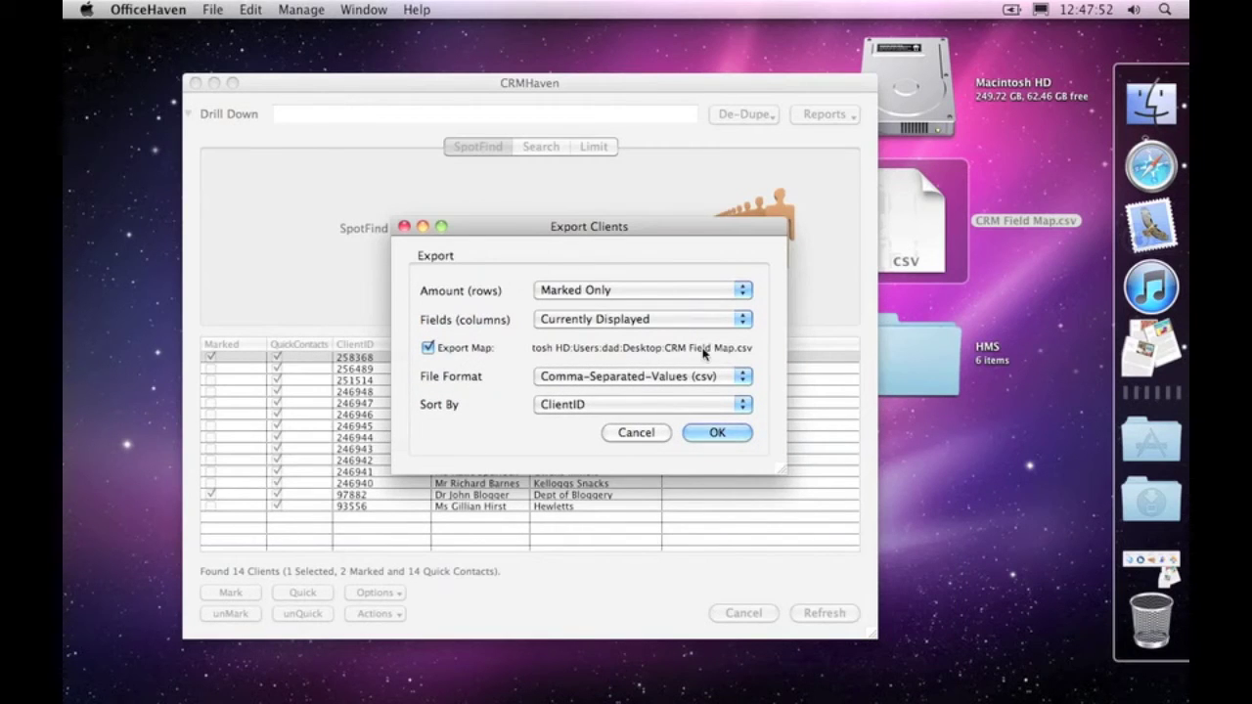
pyautogui.click(427, 348)
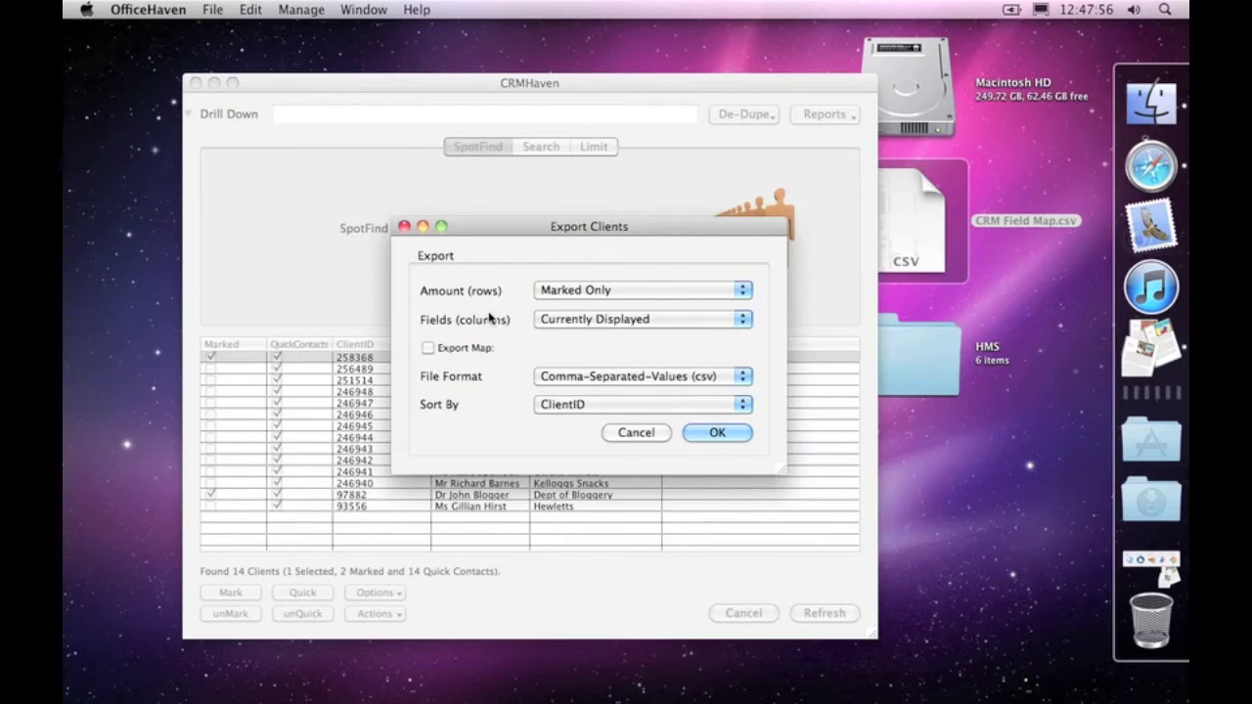
# Step: Review the file format choices, keeping Comma-Separated-Values (csv), and check the client list's columns behind the Export Clients dialog
pyautogui.click(590, 376)
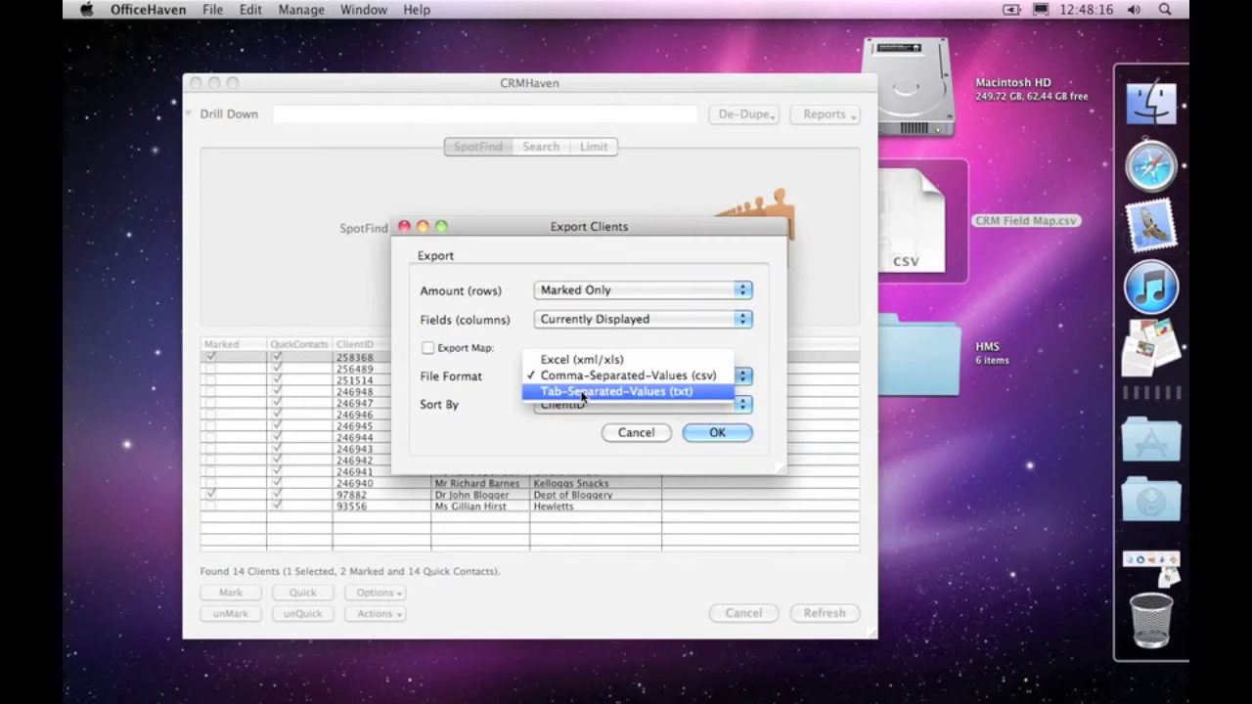
pyautogui.click(460, 369)
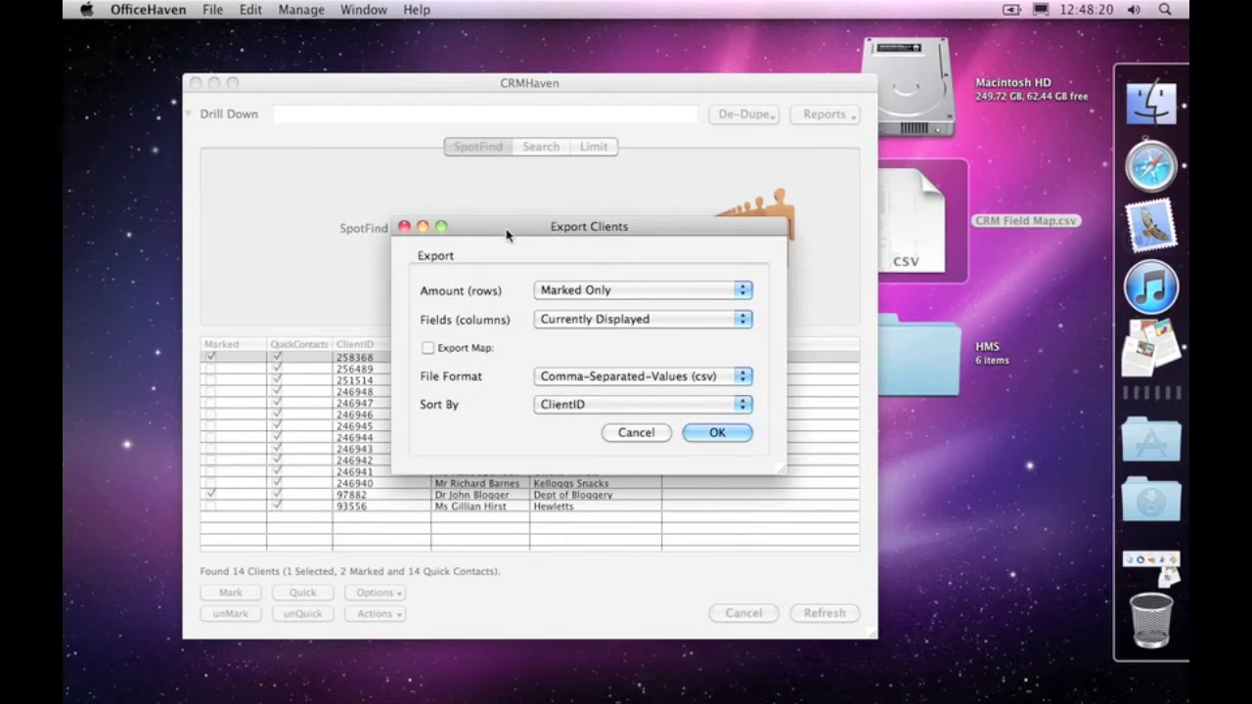
pyautogui.moveTo(508, 235); pyautogui.dragTo(801, 301)
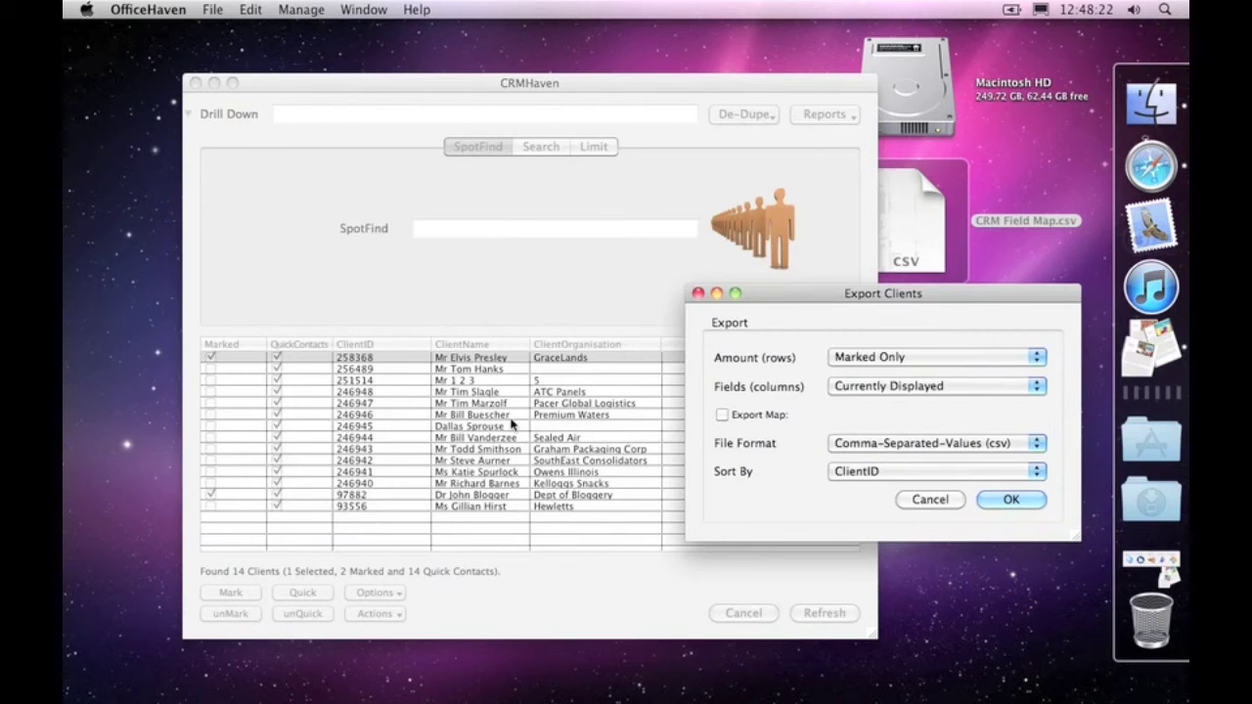
pyautogui.moveTo(797, 293); pyautogui.dragTo(525, 175)
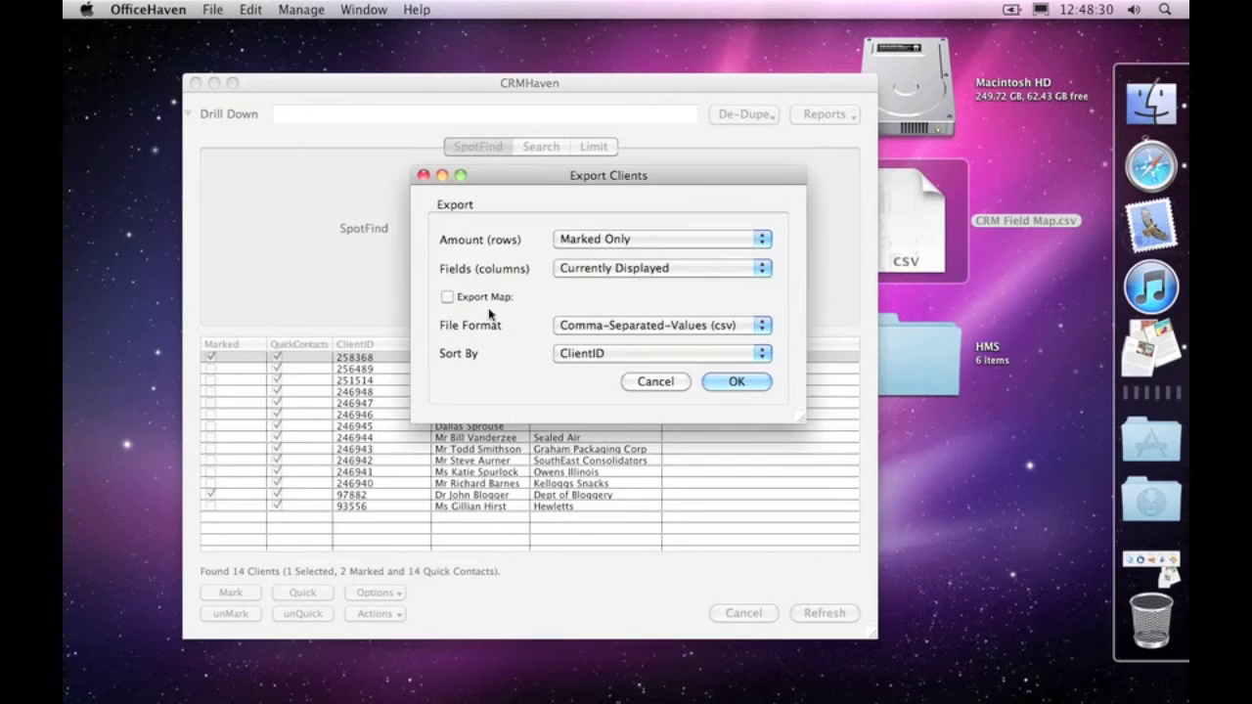
pyautogui.moveTo(634, 179); pyautogui.dragTo(260, 179)
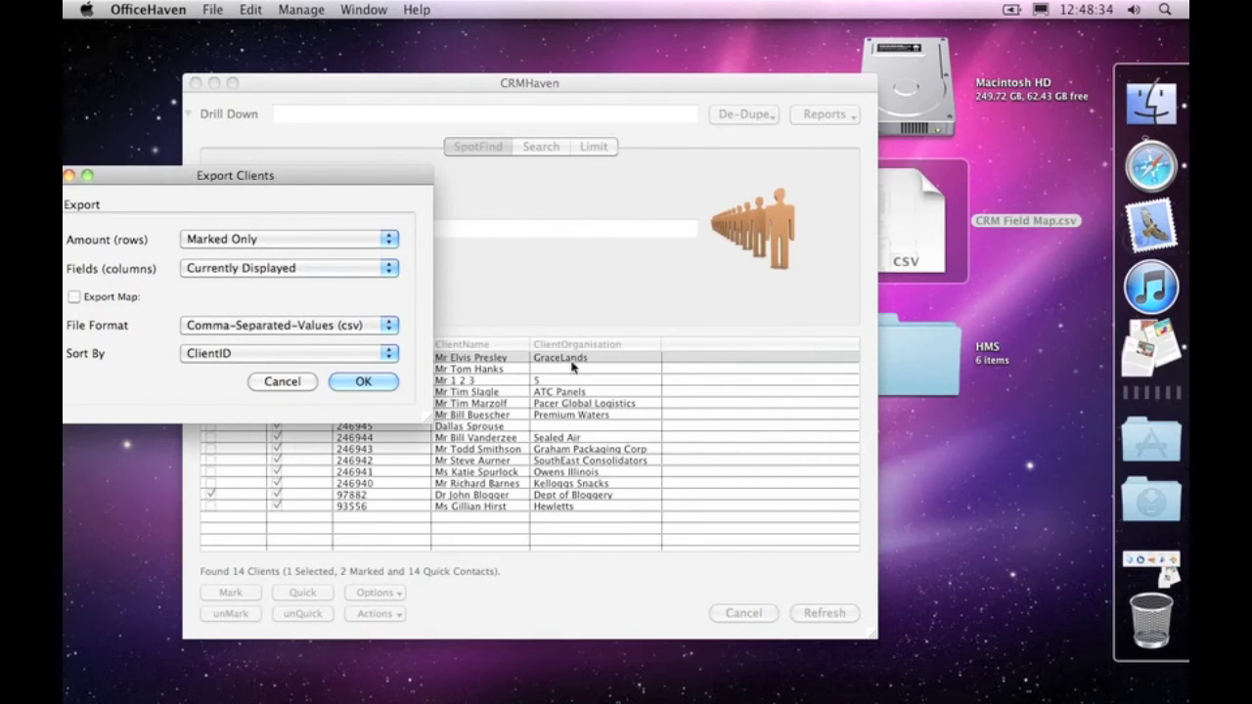
pyautogui.moveTo(361, 177); pyautogui.dragTo(615, 155)
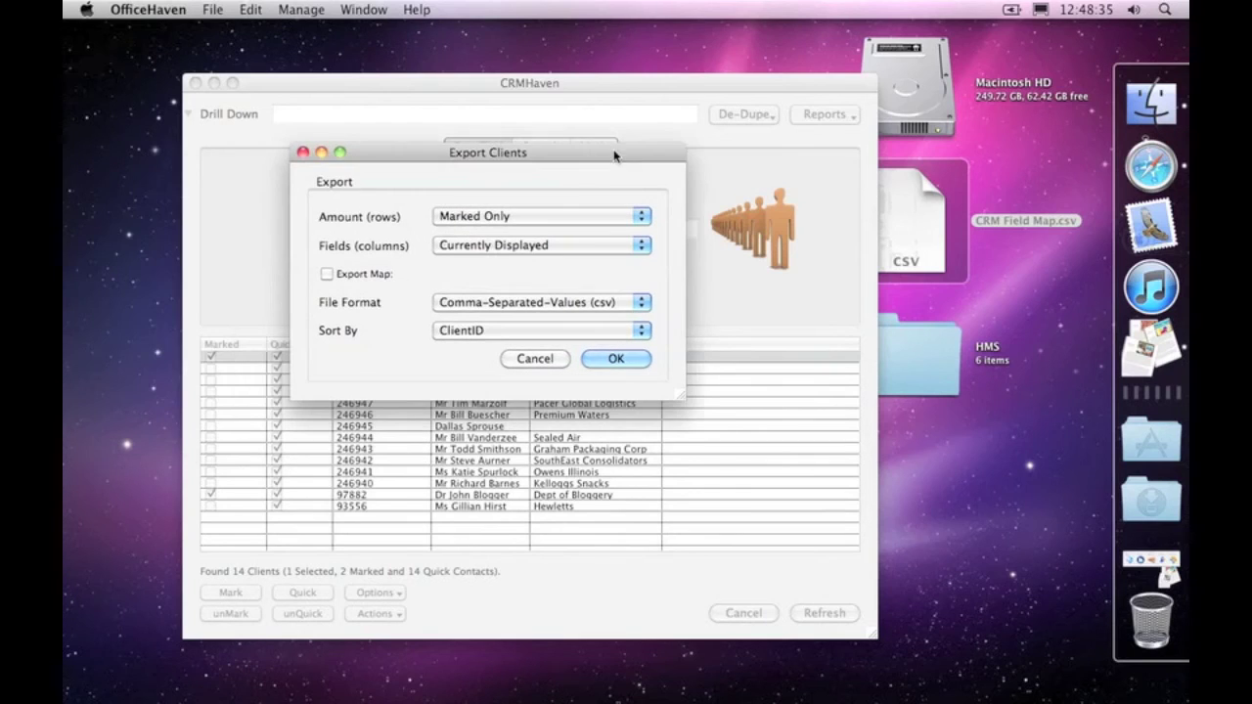
# Step: Keep ClientID as the sort order and export the marked clients to the Desktop as Current.csv
pyautogui.click(491, 333)
pyautogui.click(503, 332)
pyautogui.click(618, 359)
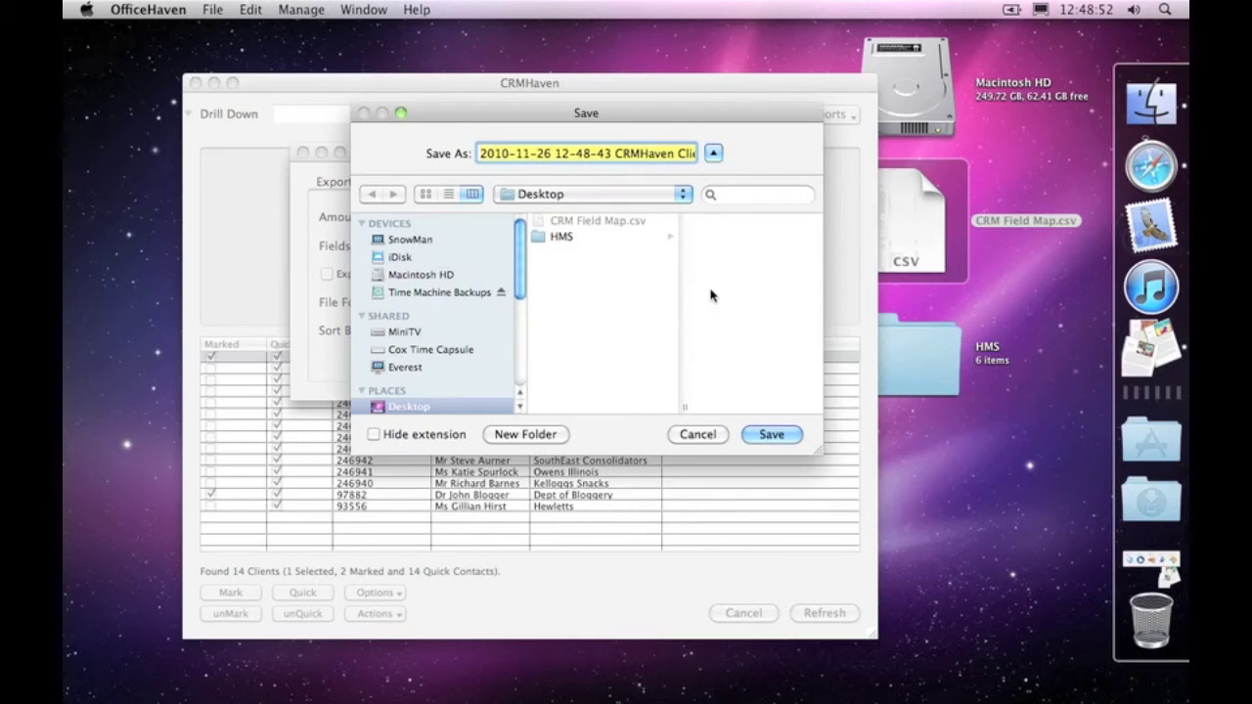
pyautogui.write('Current.csv')
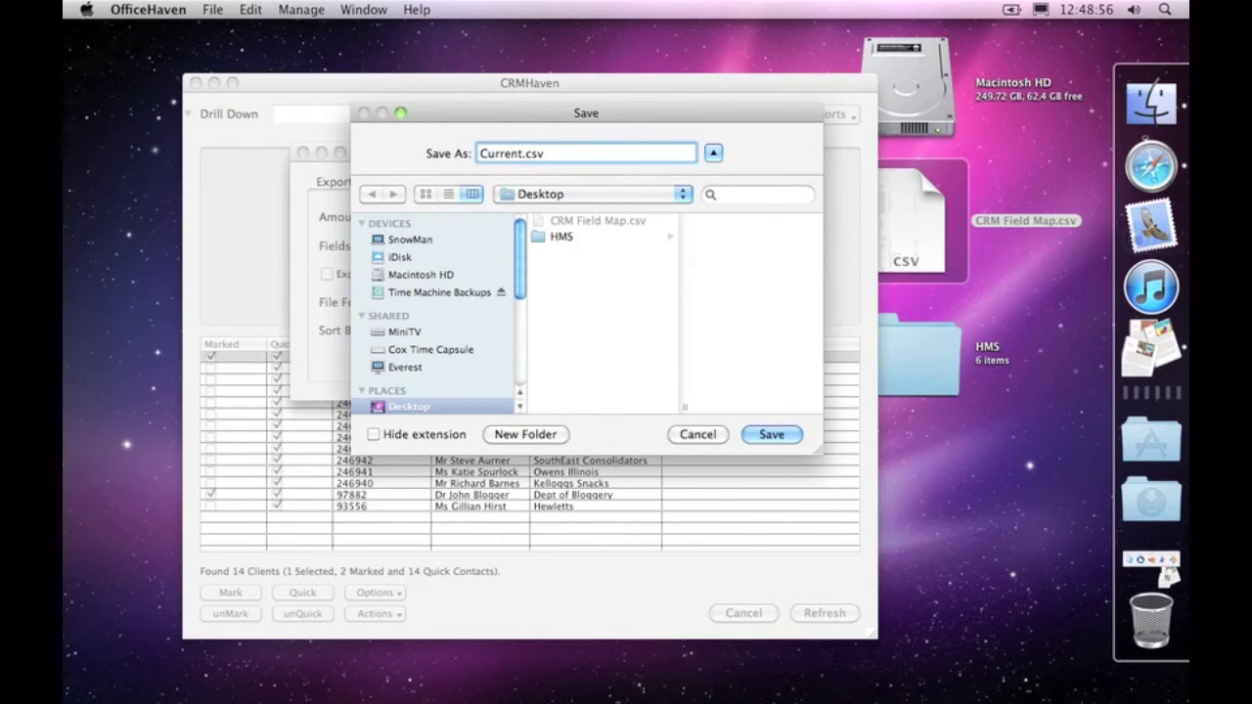
pyautogui.click(771, 434)
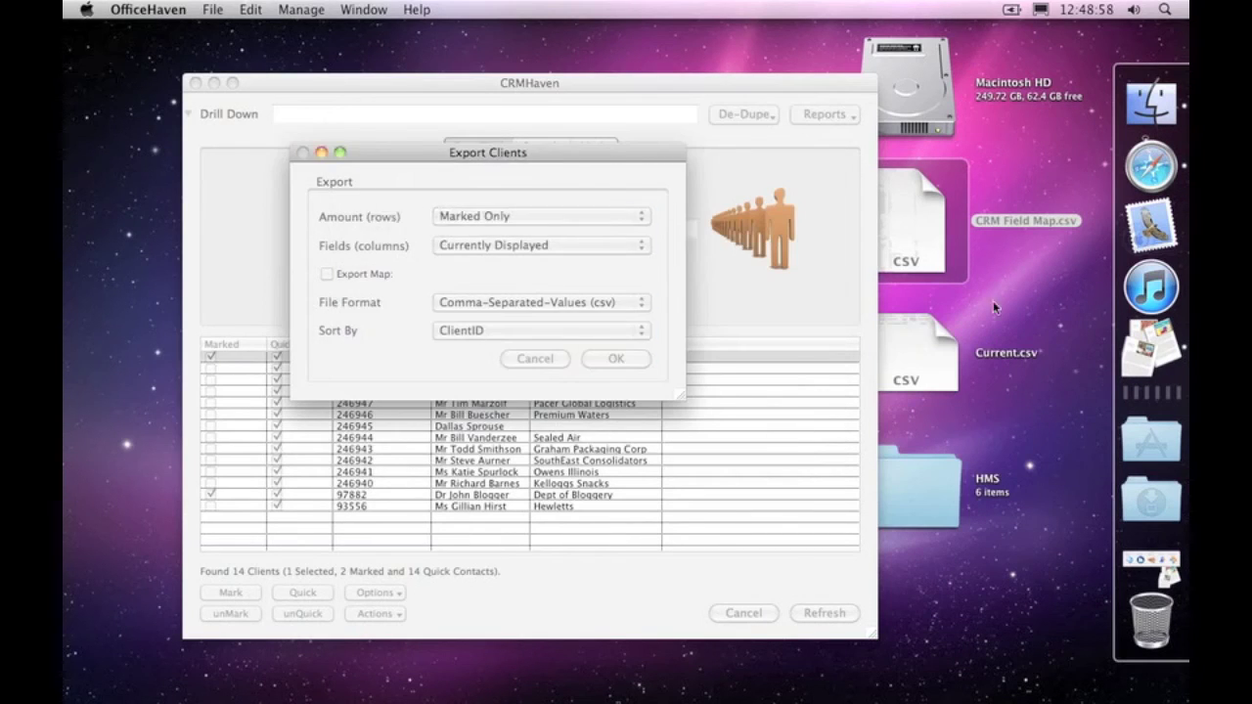
# Step: Preview the exported Current.csv and place the preview beside the client list for comparison
pyautogui.click(916, 340)
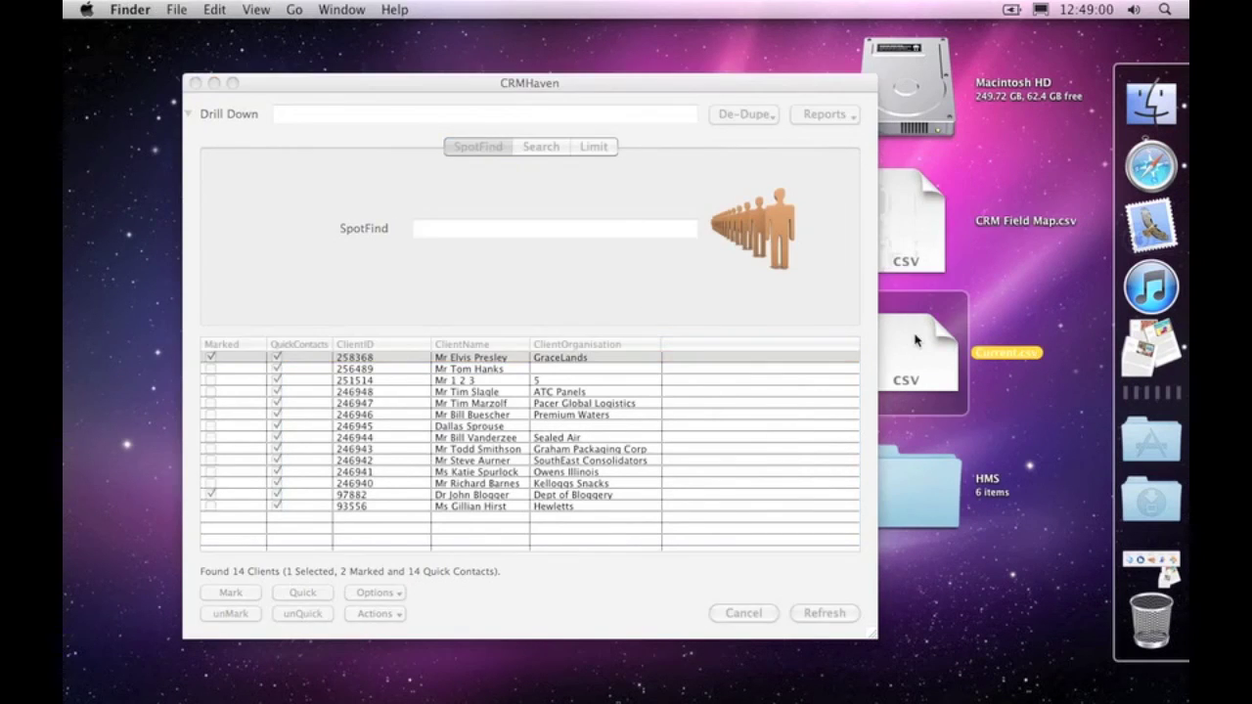
pyautogui.press('space')
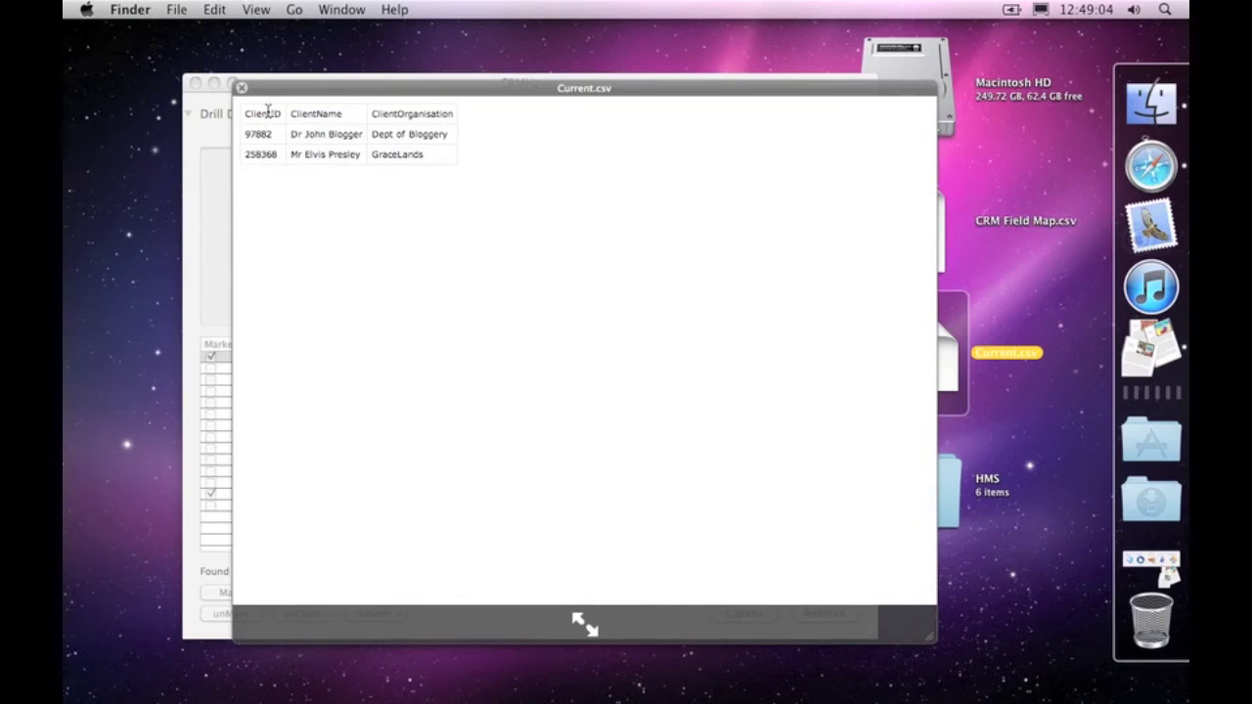
pyautogui.moveTo(352, 87); pyautogui.dragTo(770, 250)
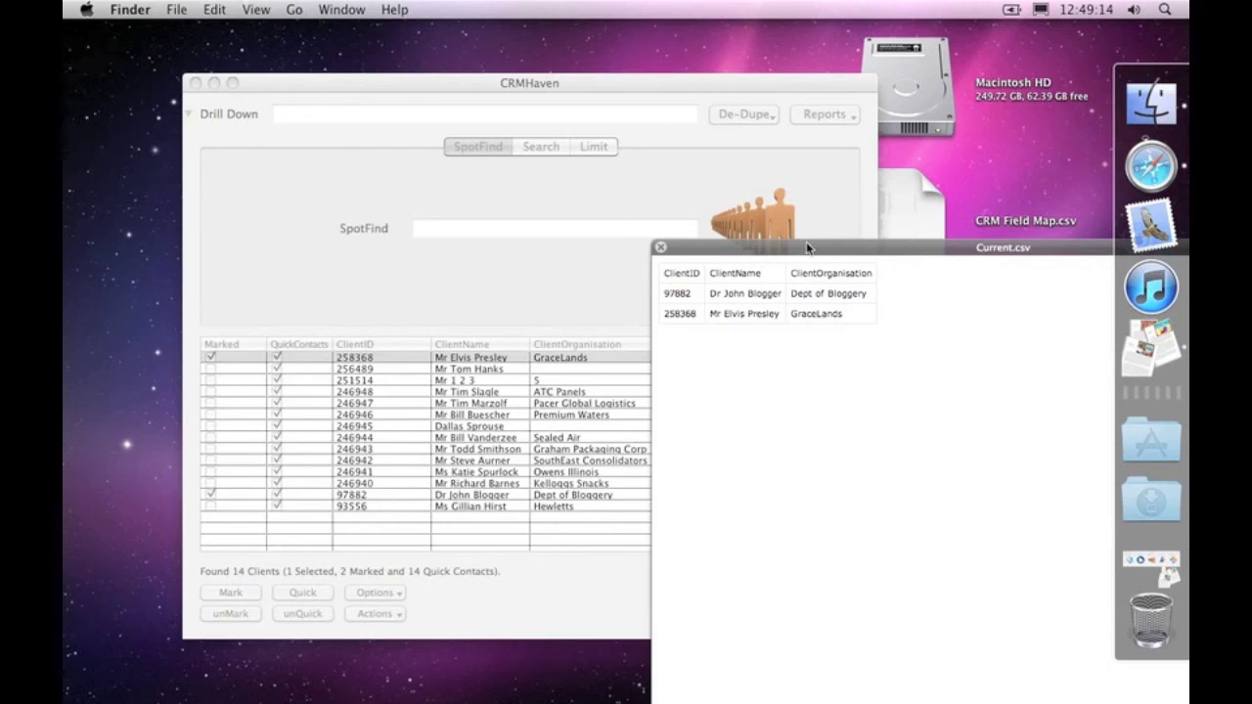
# Step: Check the columns and rows in the Current.csv preview, then close it and return to the CRMHaven client list
pyautogui.moveTo(807, 247); pyautogui.dragTo(499, 115)
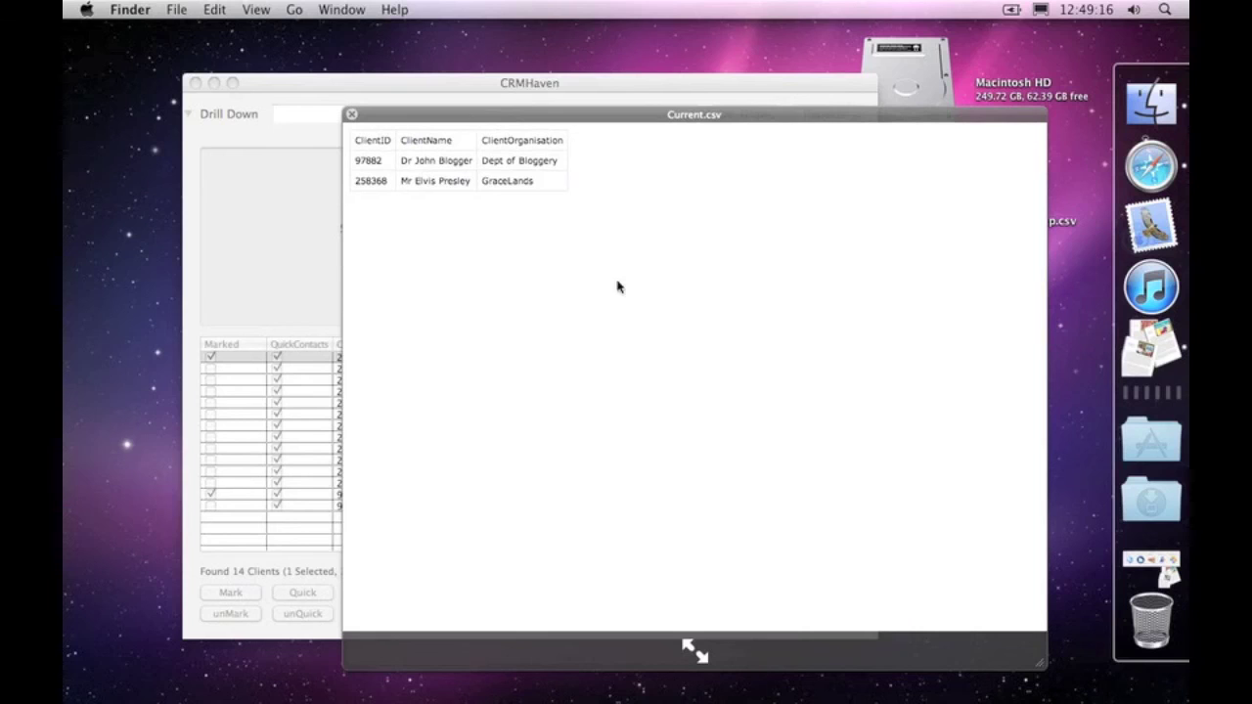
pyautogui.press('space')
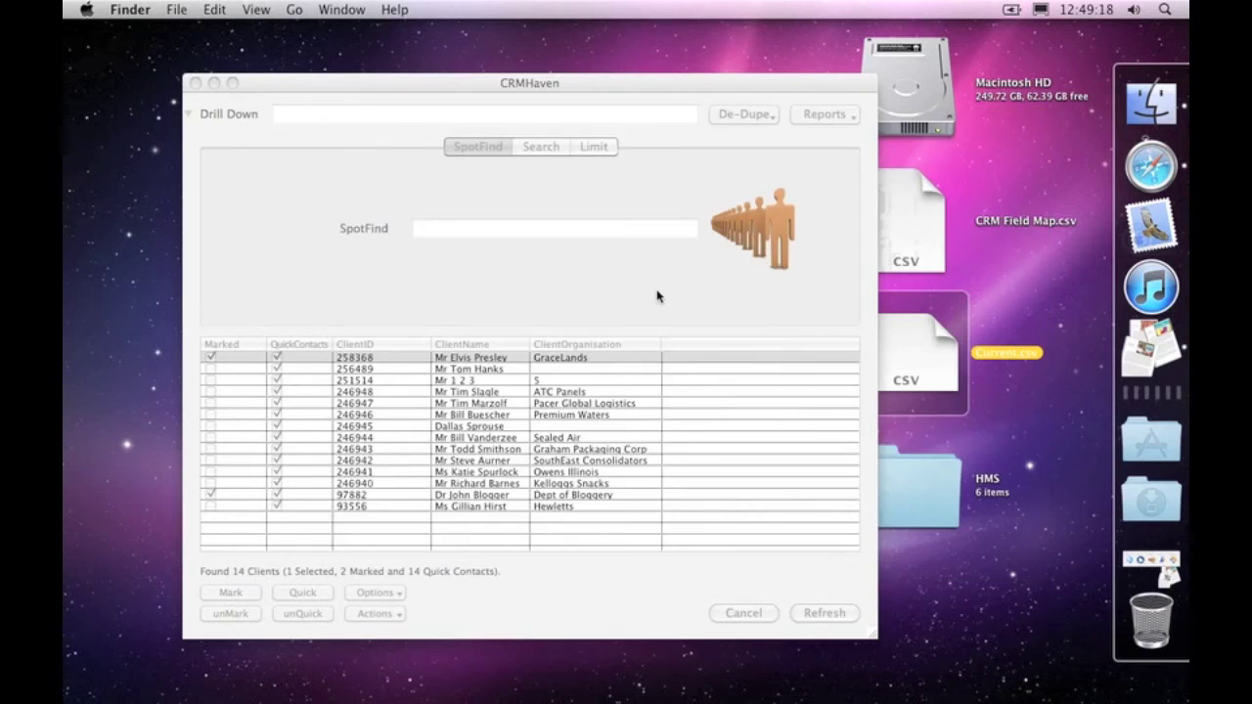
pyautogui.click(658, 297)
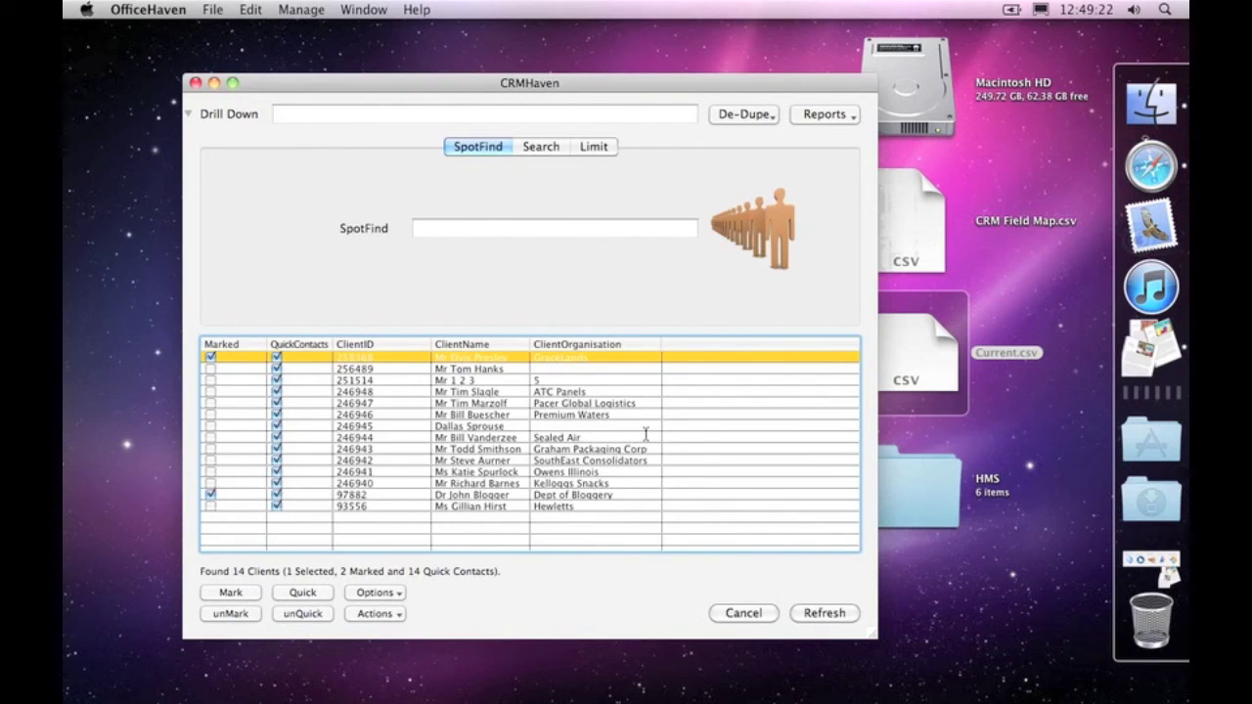
# Step: In the client list's display fields, place Client Name directly below Client Organisation, turn on Comments, and apply the selection
pyautogui.click(382, 593)
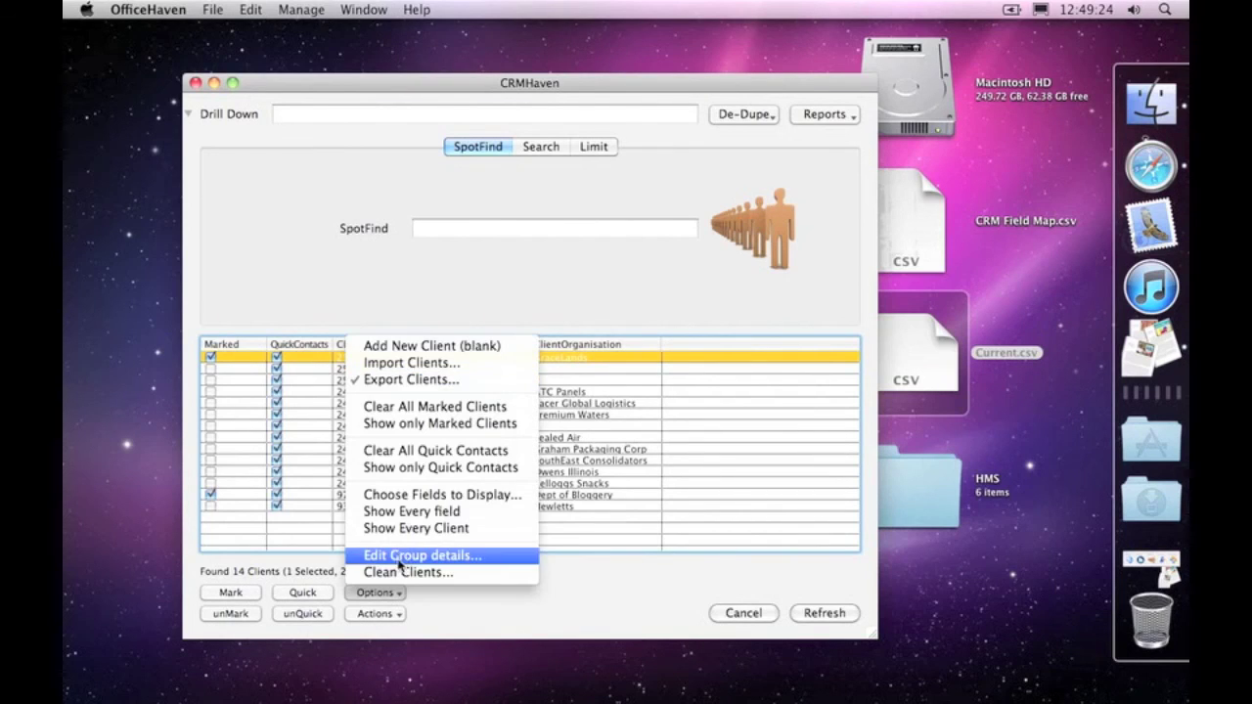
pyautogui.click(403, 496)
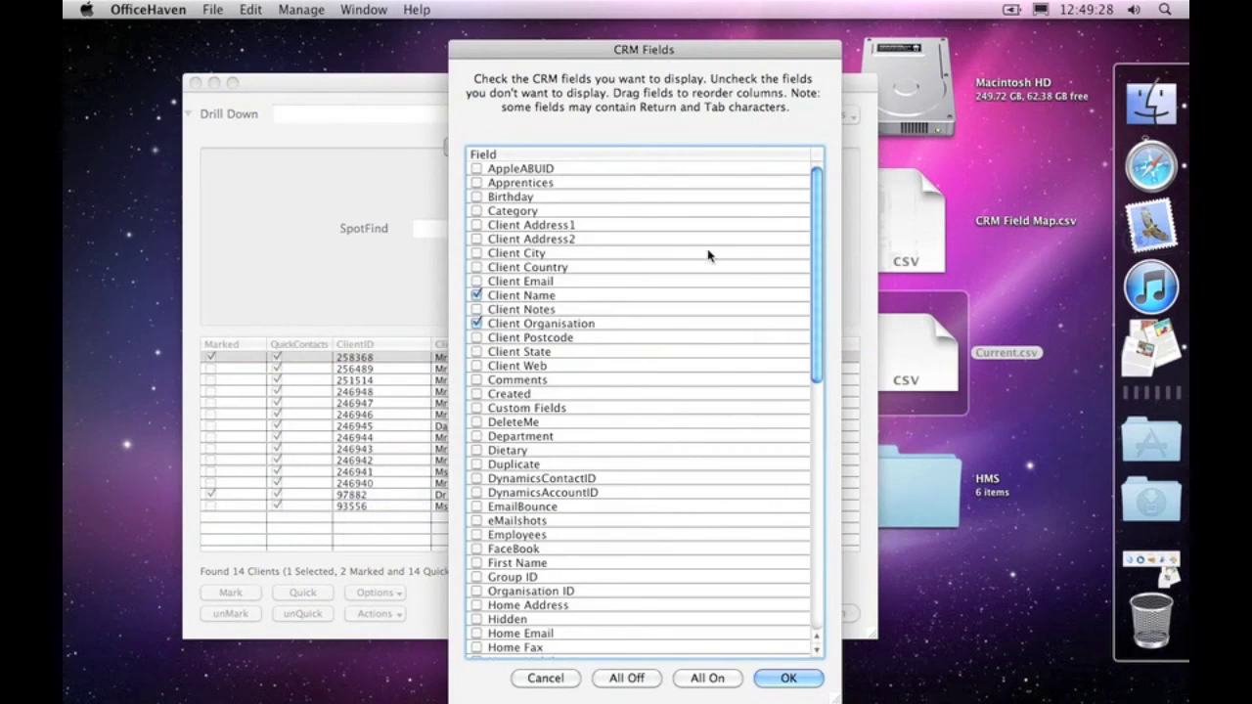
pyautogui.moveTo(818, 284)
pyautogui.mouseDown()
pyautogui.moveTo(808, 563)
pyautogui.moveTo(813, 280)
pyautogui.mouseUp()
pyautogui.moveTo(522, 302); pyautogui.dragTo(524, 335)
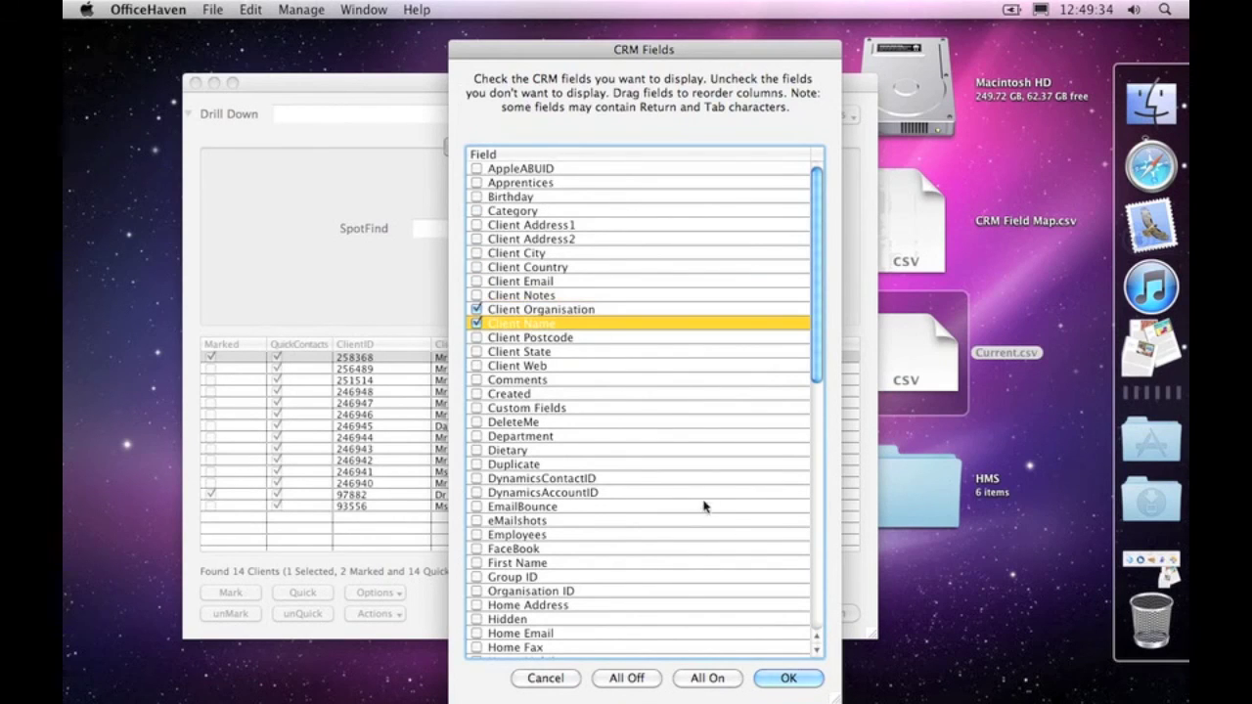
pyautogui.click(477, 379)
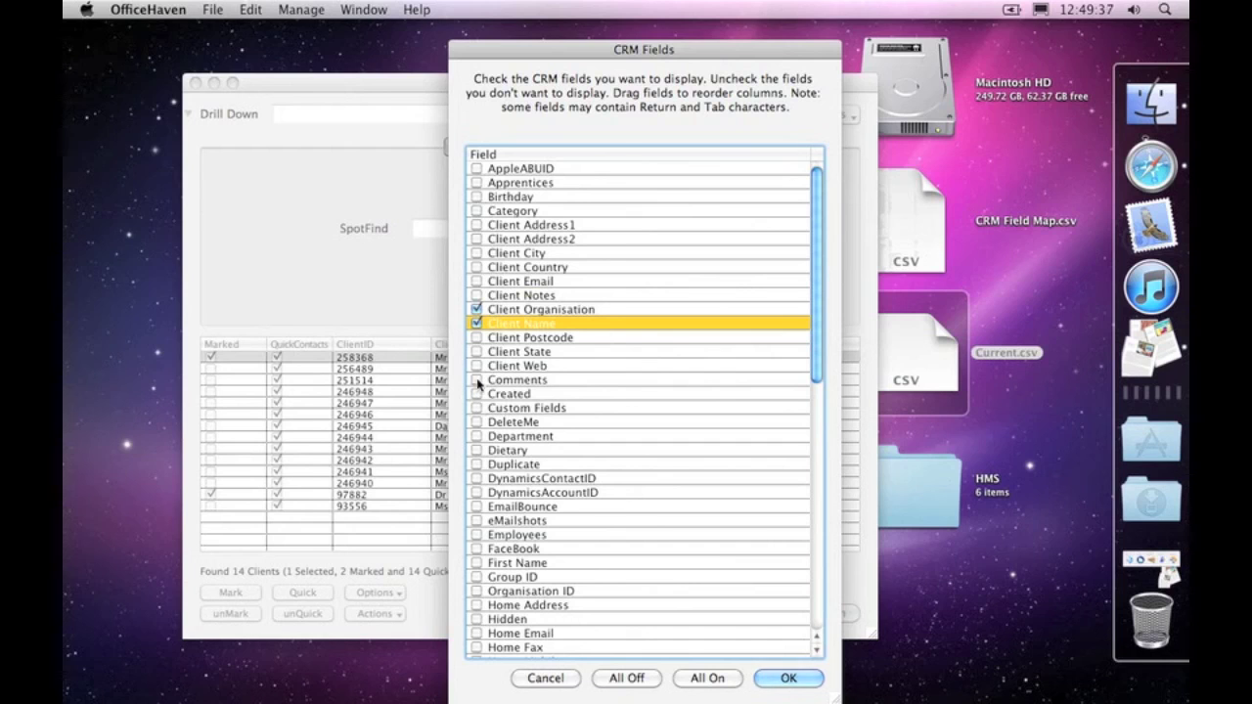
pyautogui.click(788, 678)
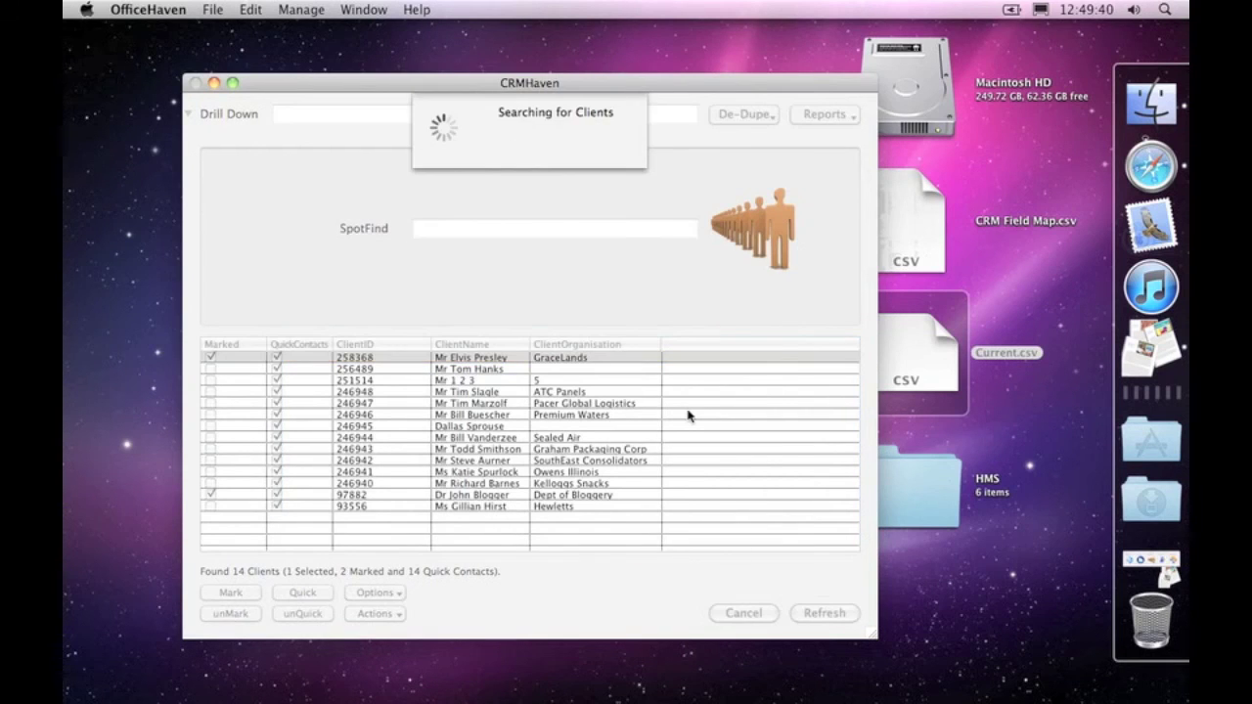